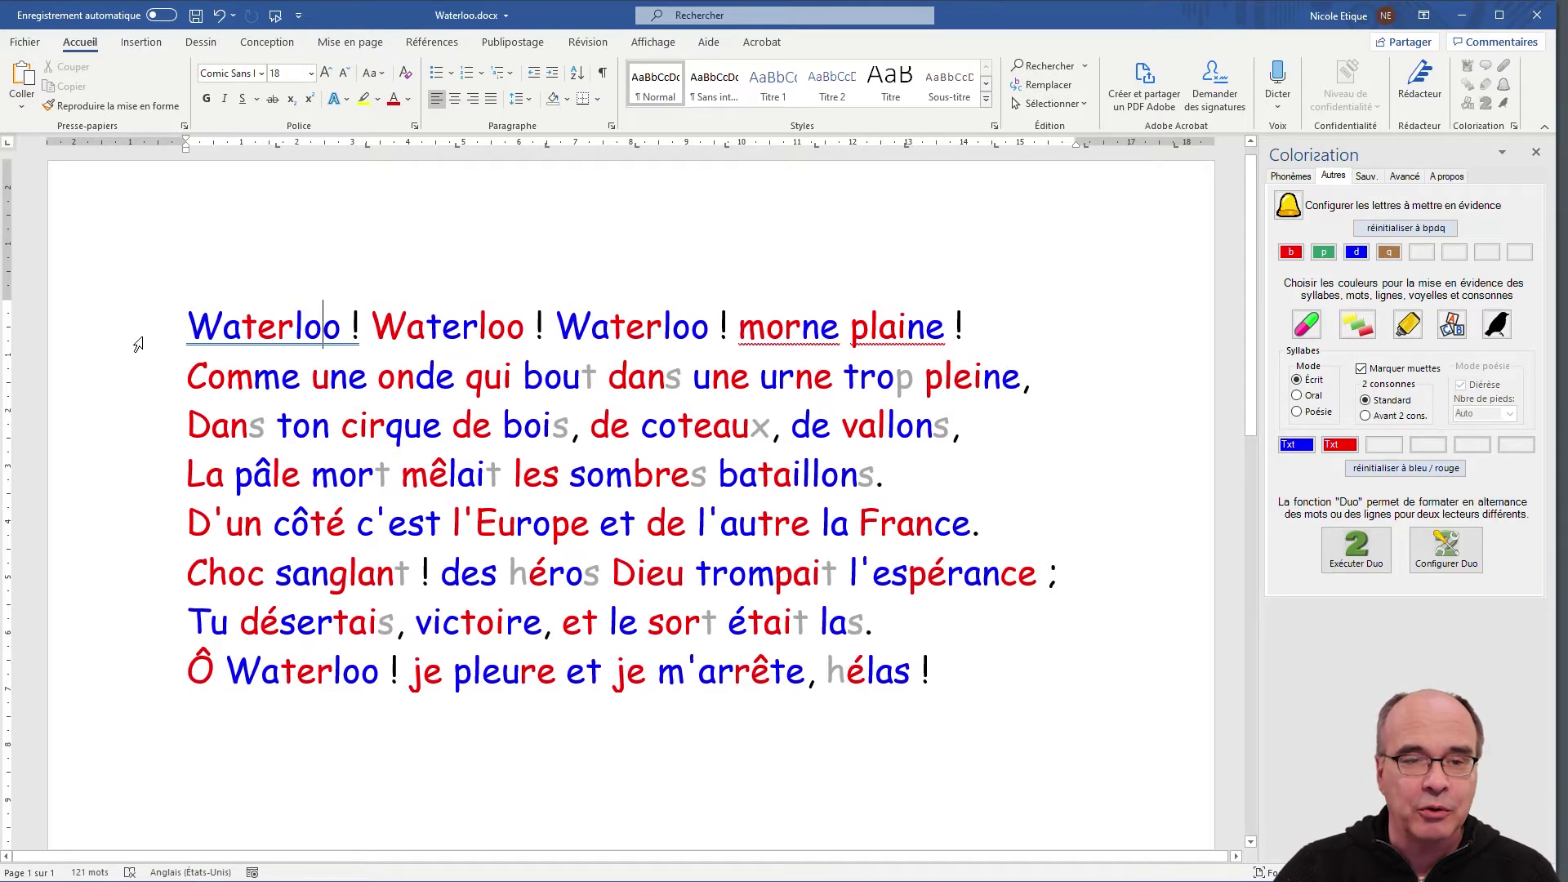
Recolour the syllables of the whole first stanza of the Waterloo poem in Oral mode
drag(134, 337, 134, 662)
click(1299, 395)
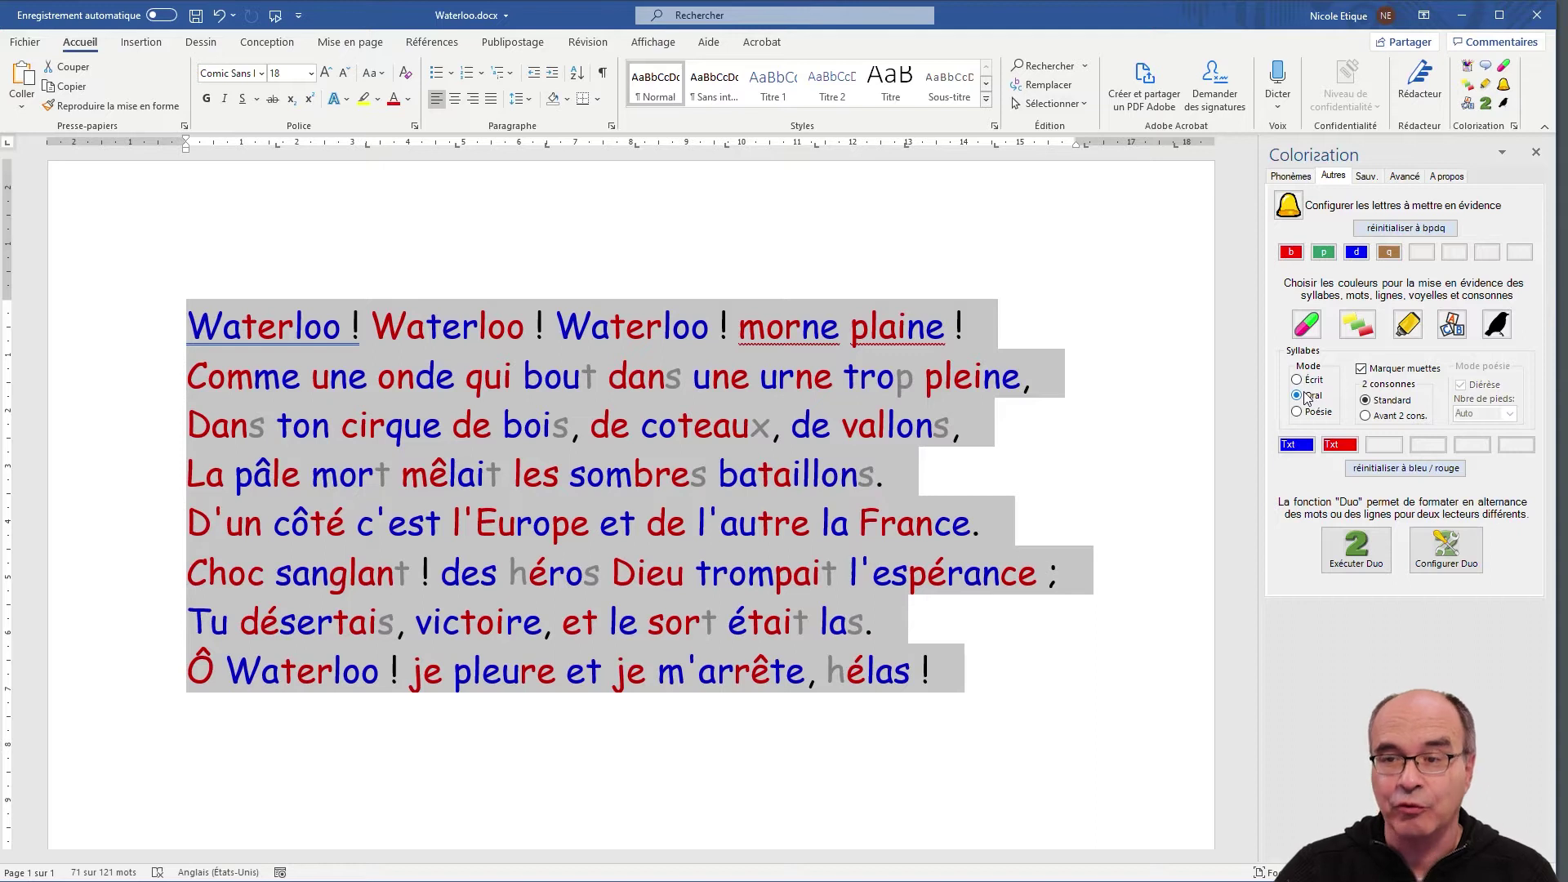
click(1308, 326)
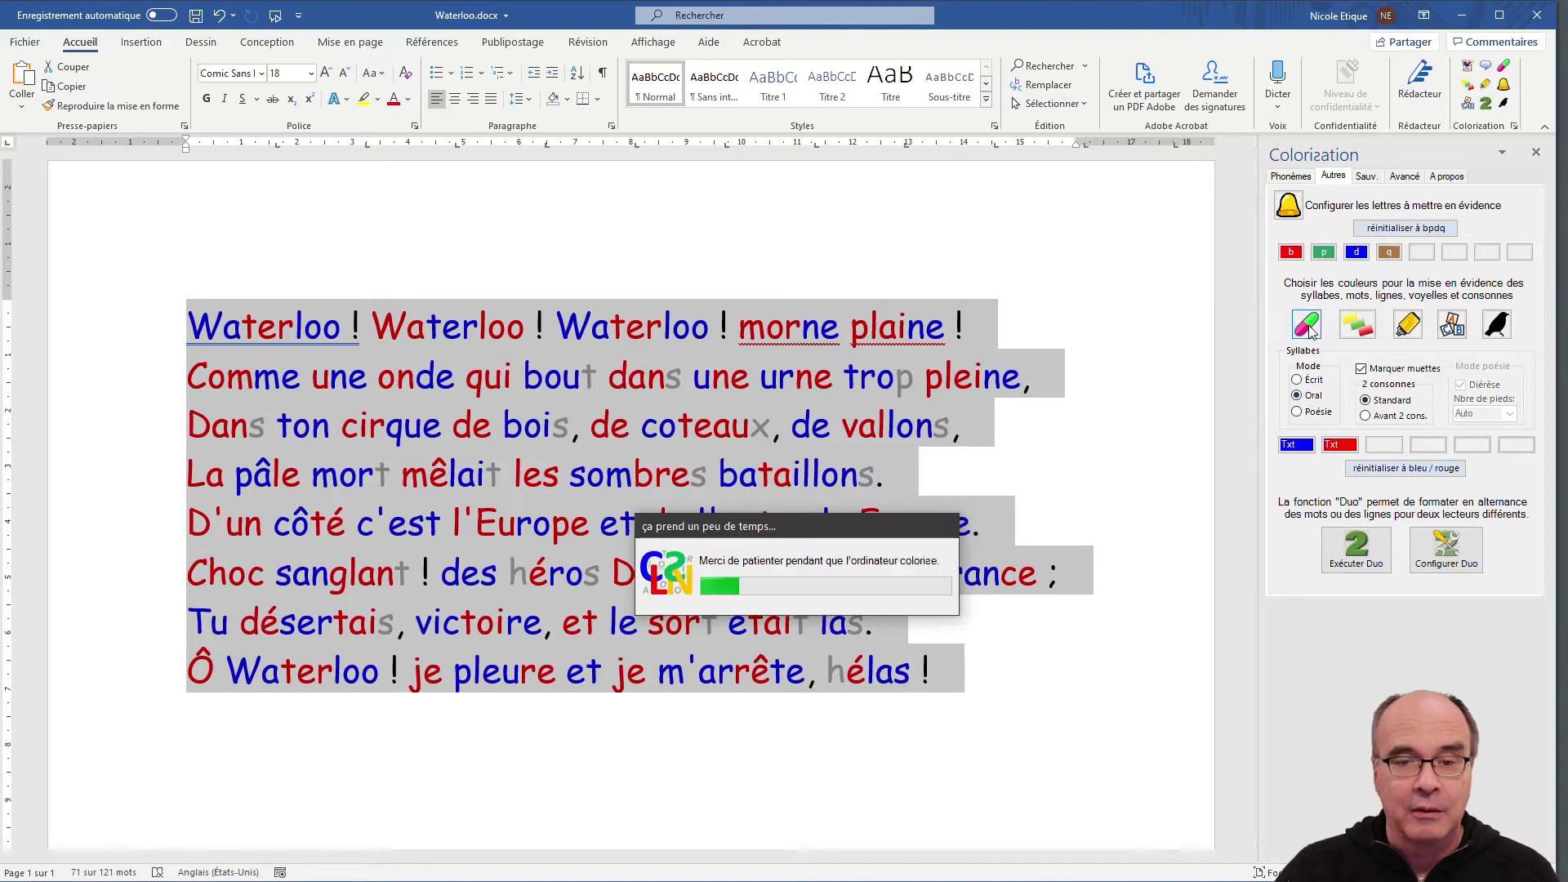
click(431, 380)
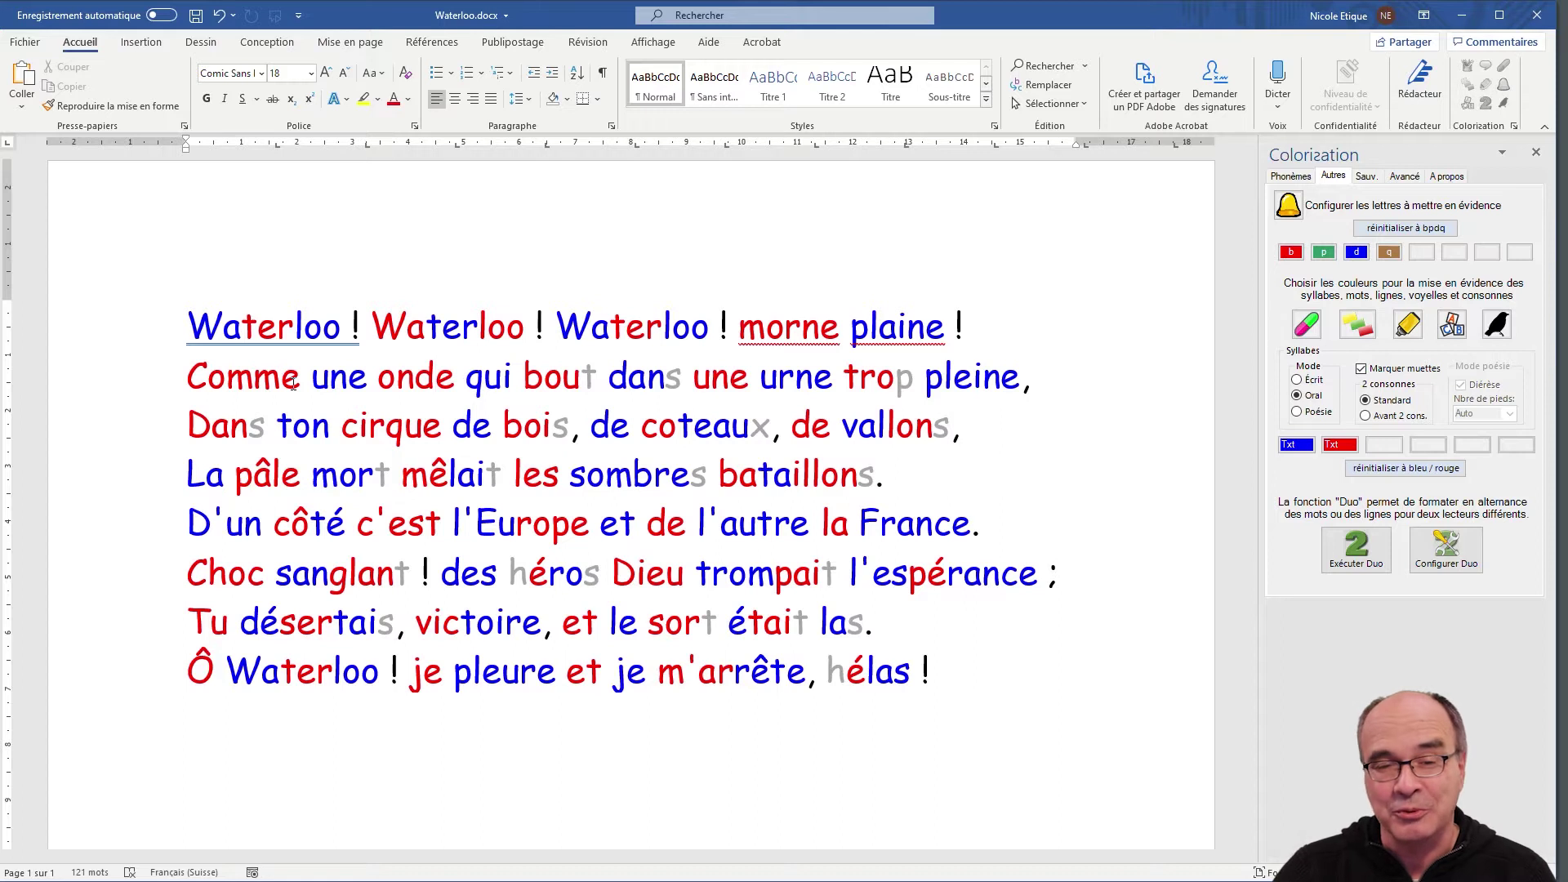
Switch the syllable mode to Poésie and recolour the first stanza with Diérèse enabled and the number of feet on Auto
click(1298, 412)
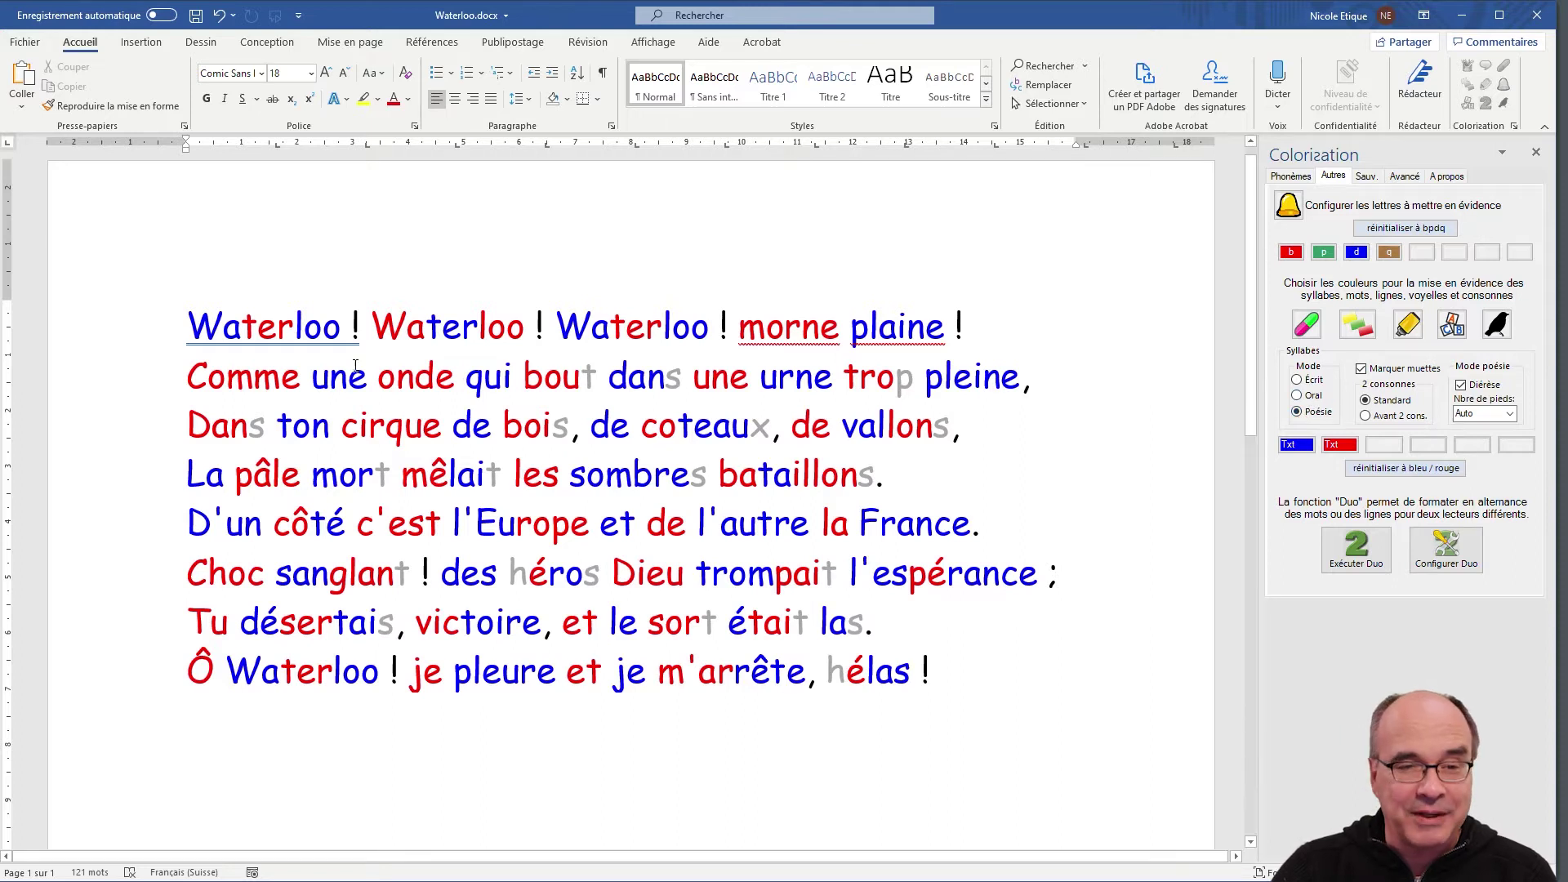
drag(140, 343, 140, 664)
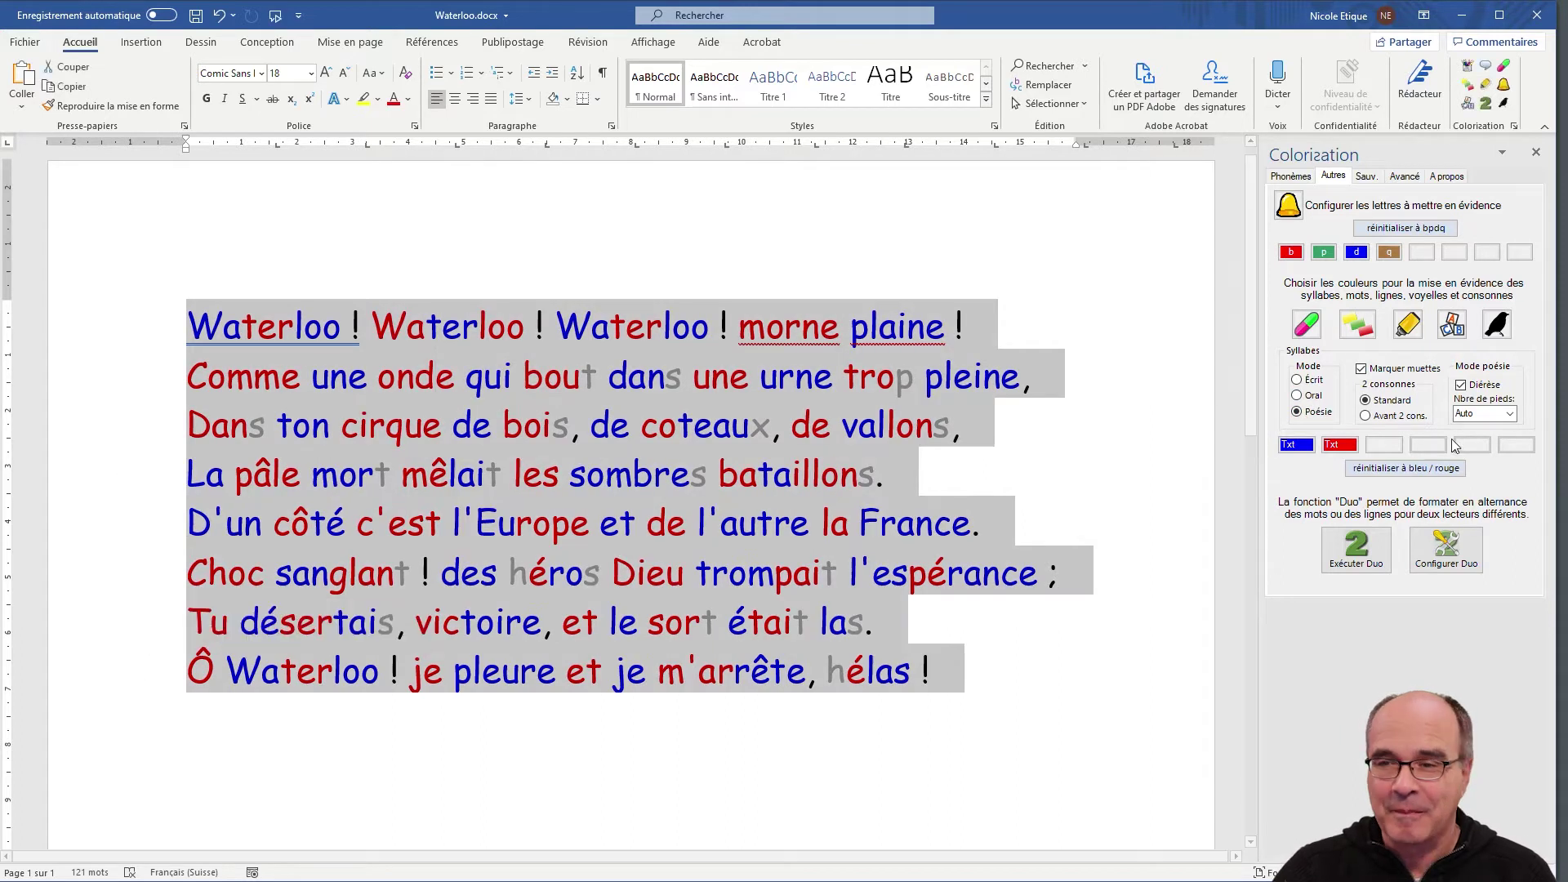
click(1307, 325)
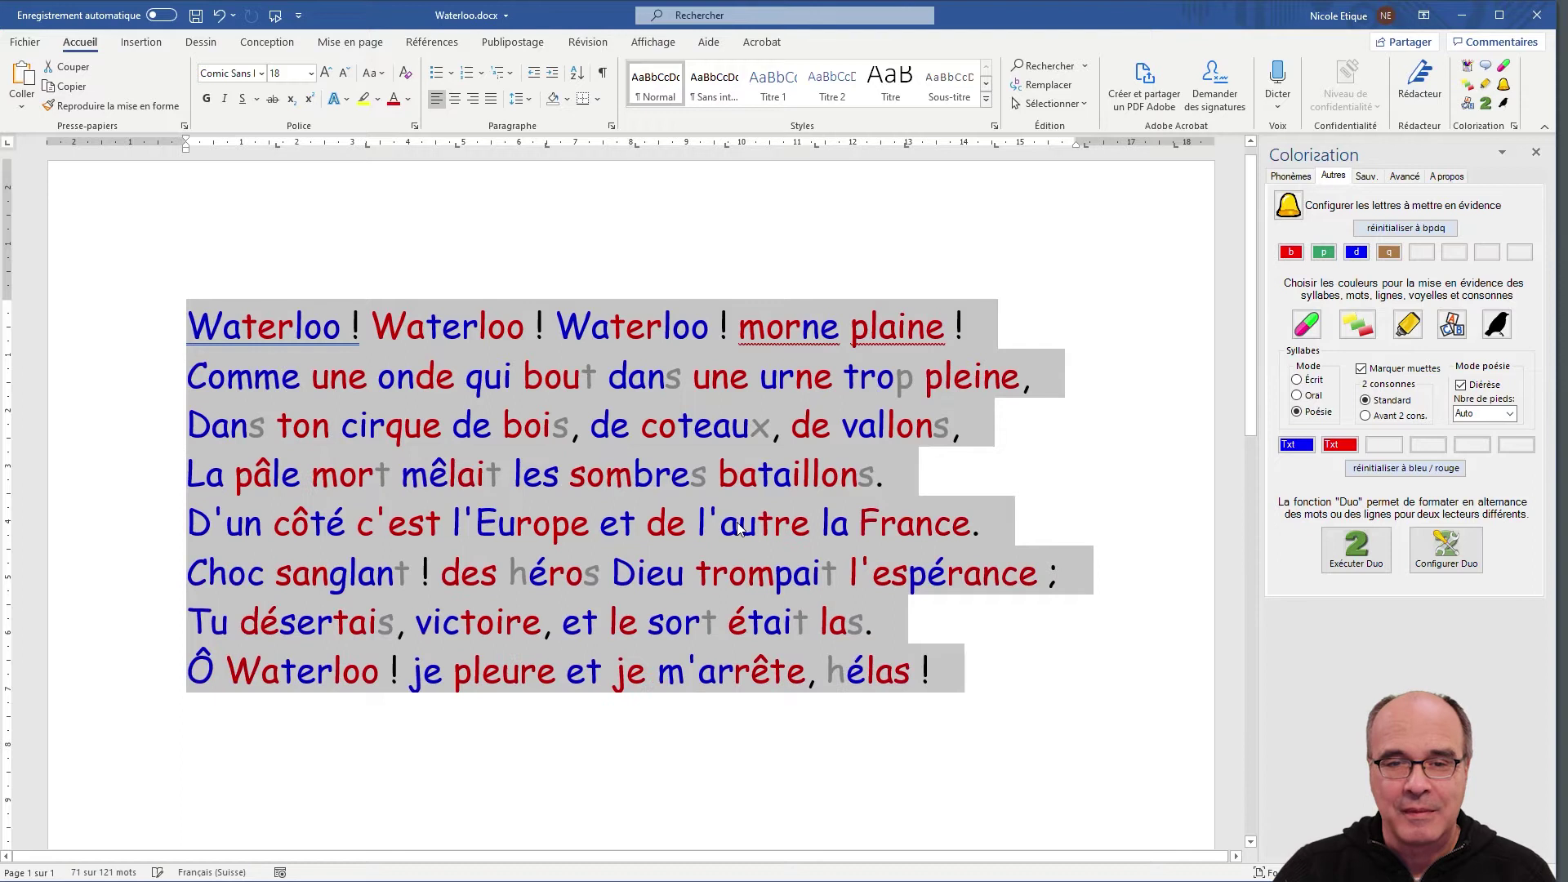
click(173, 380)
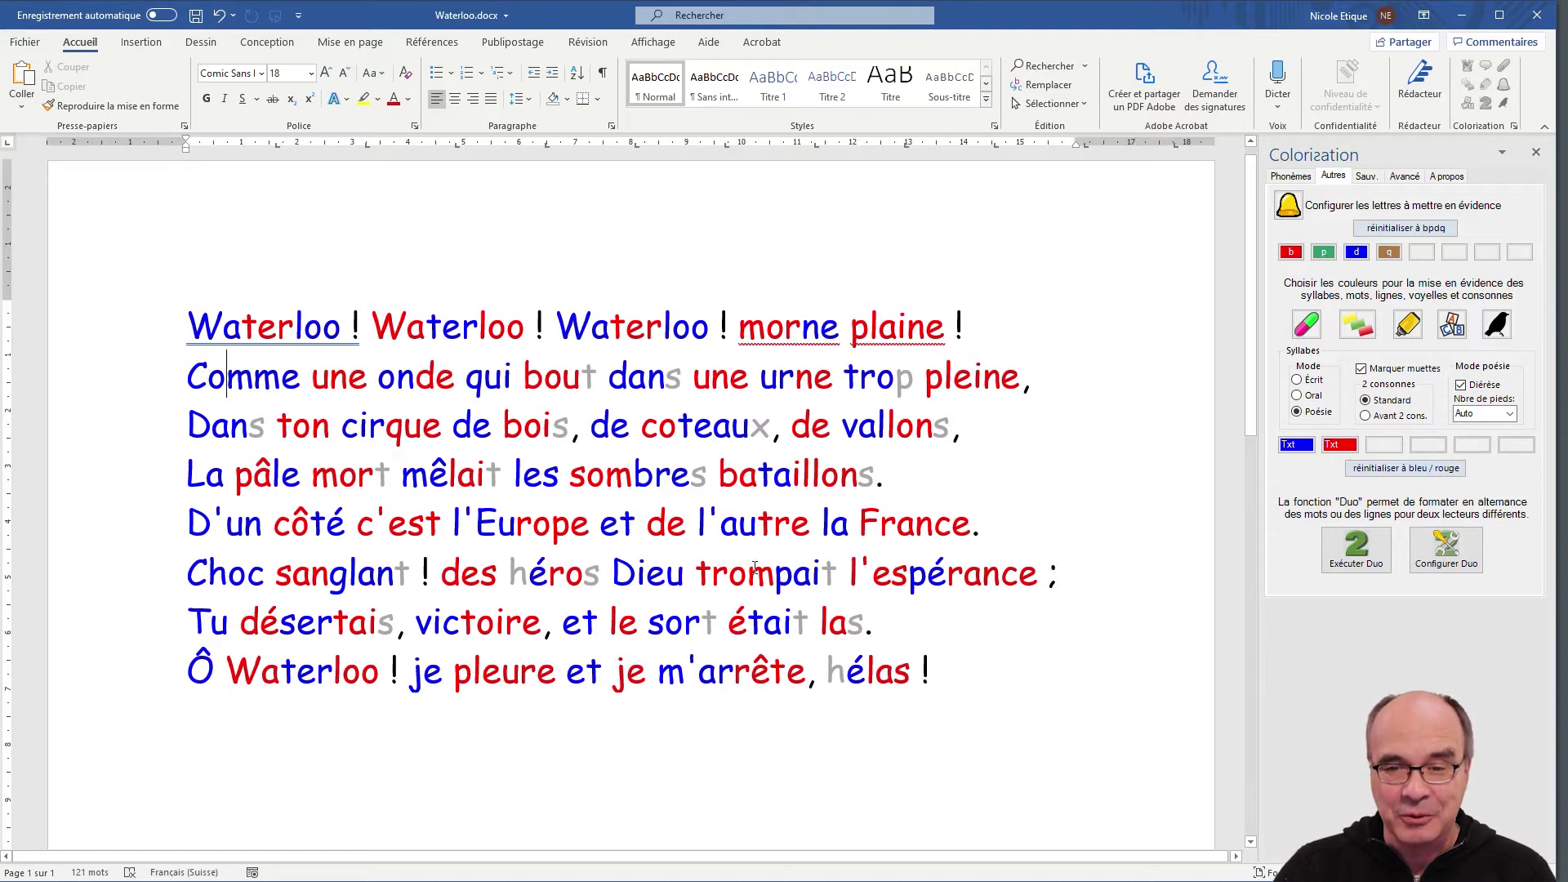
Colour the second stanza's syllables in Poésie mode with Marquer muettes and Diérèse turned off, and single out its third verse
key(ctrl+z)
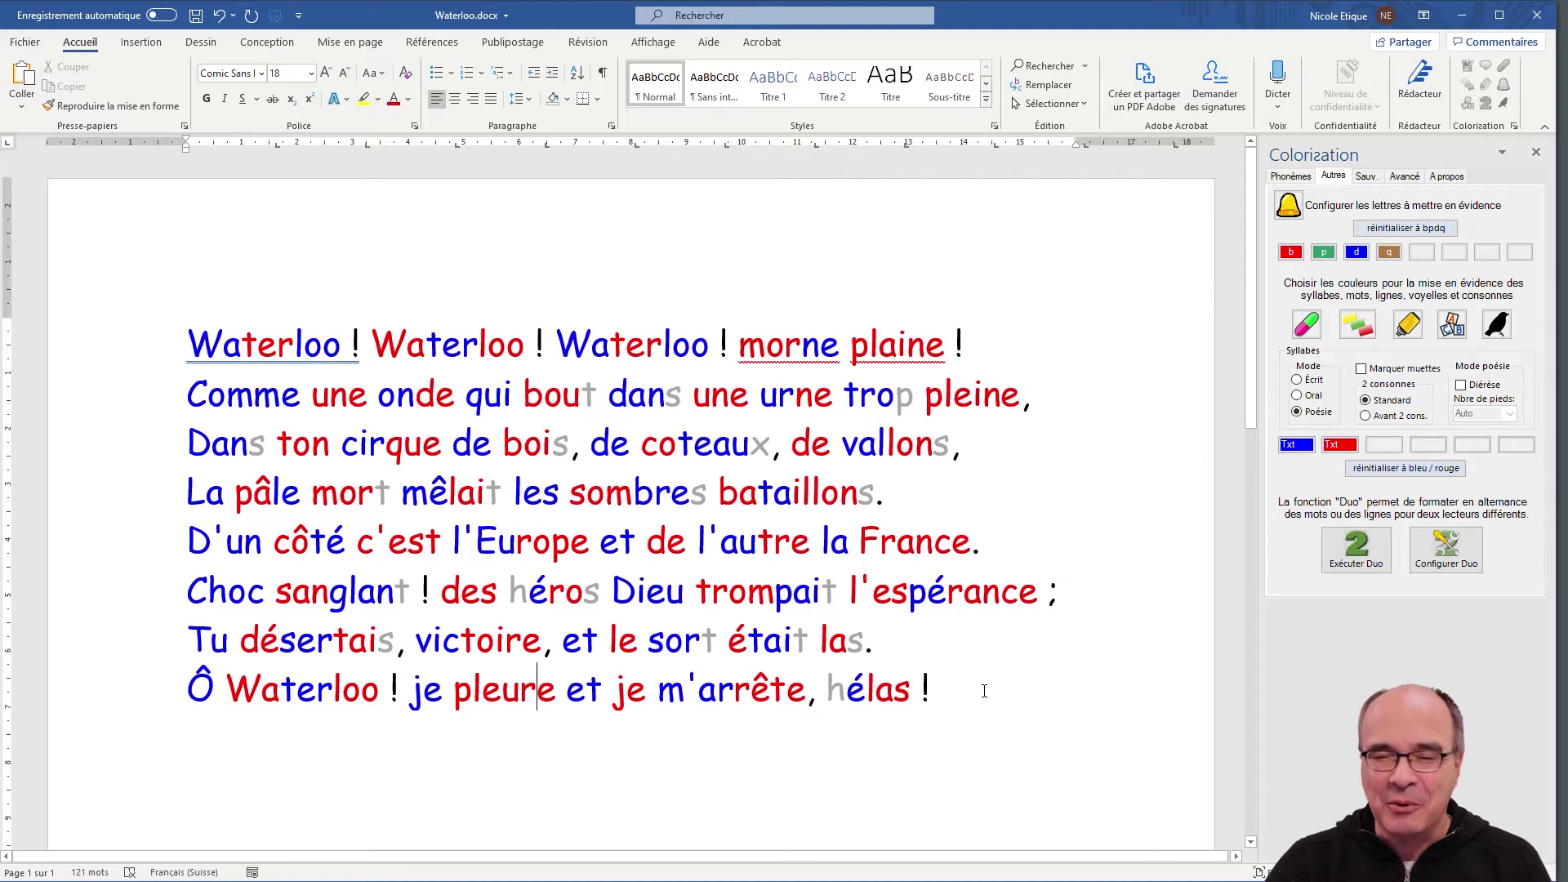
scroll(1006, 652, down, 6)
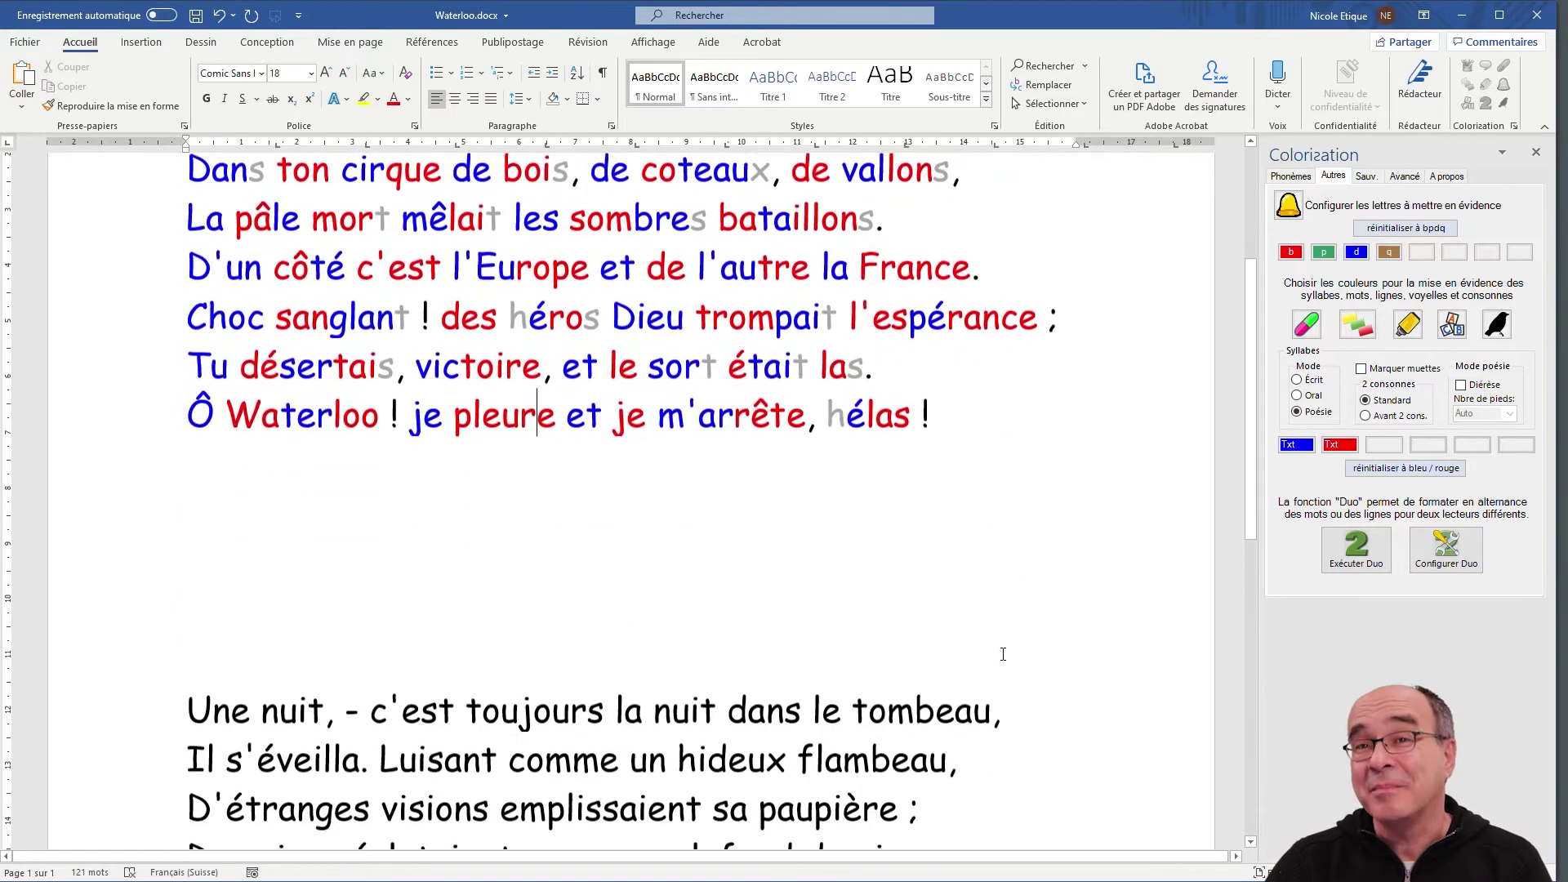
scroll(1003, 653, down, 2)
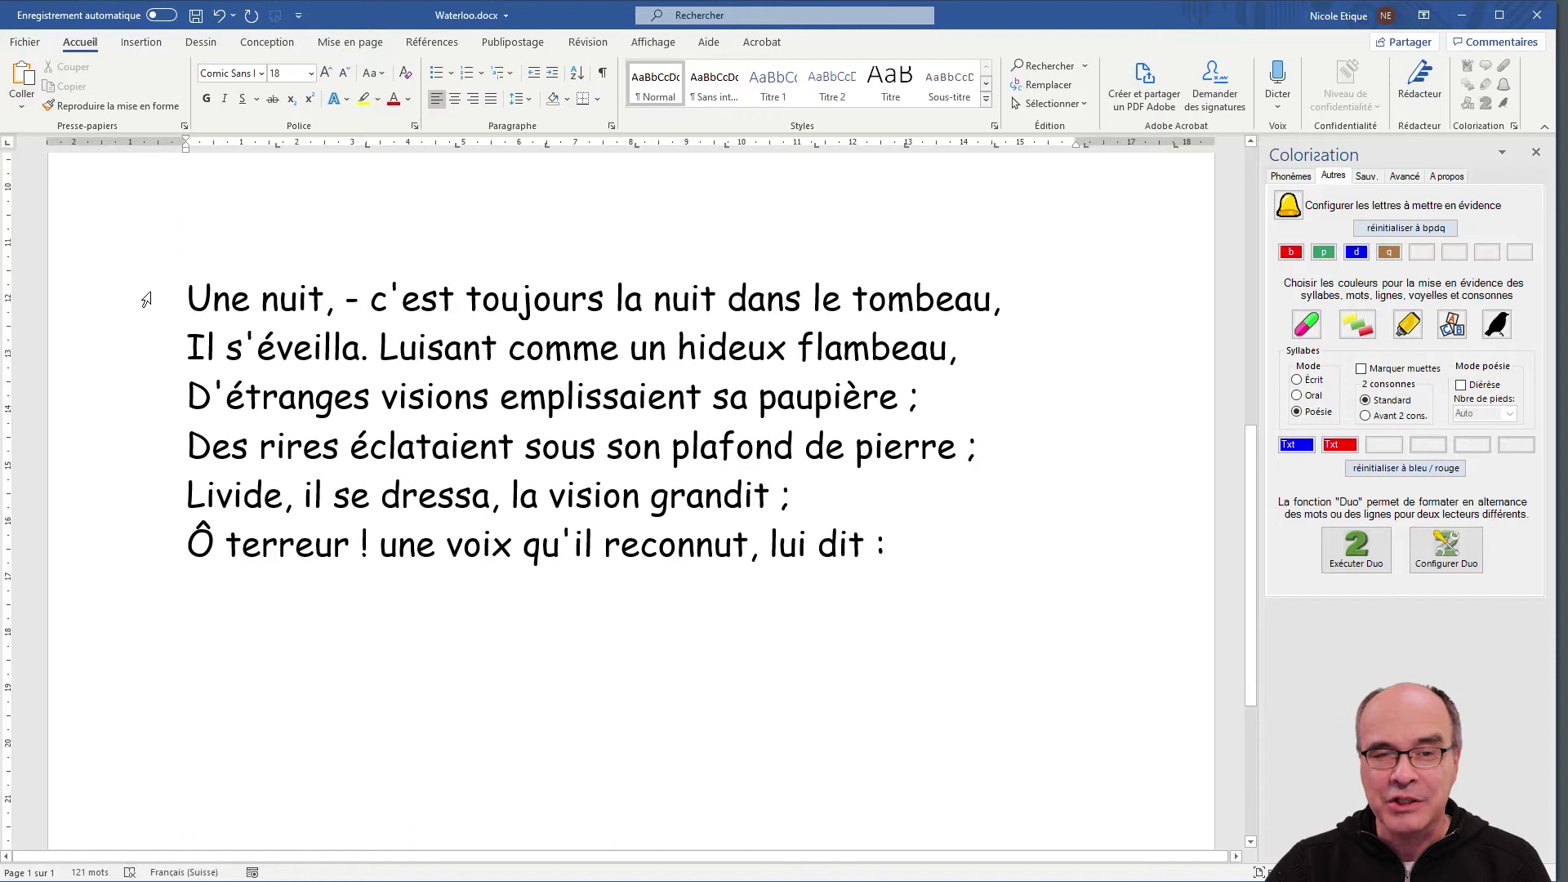
drag(133, 301, 147, 542)
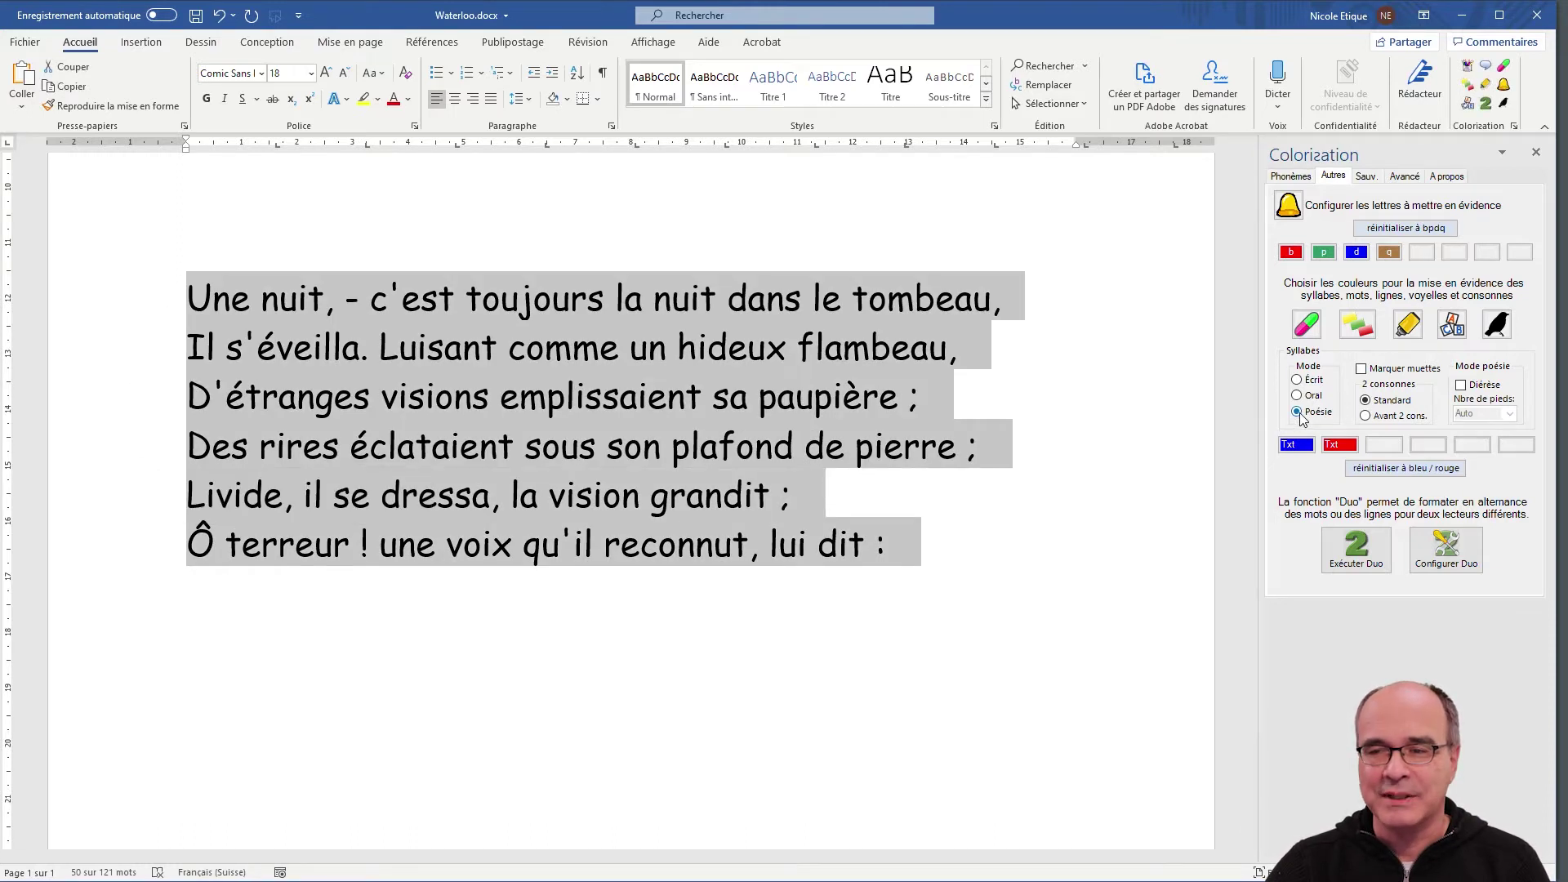
click(1306, 327)
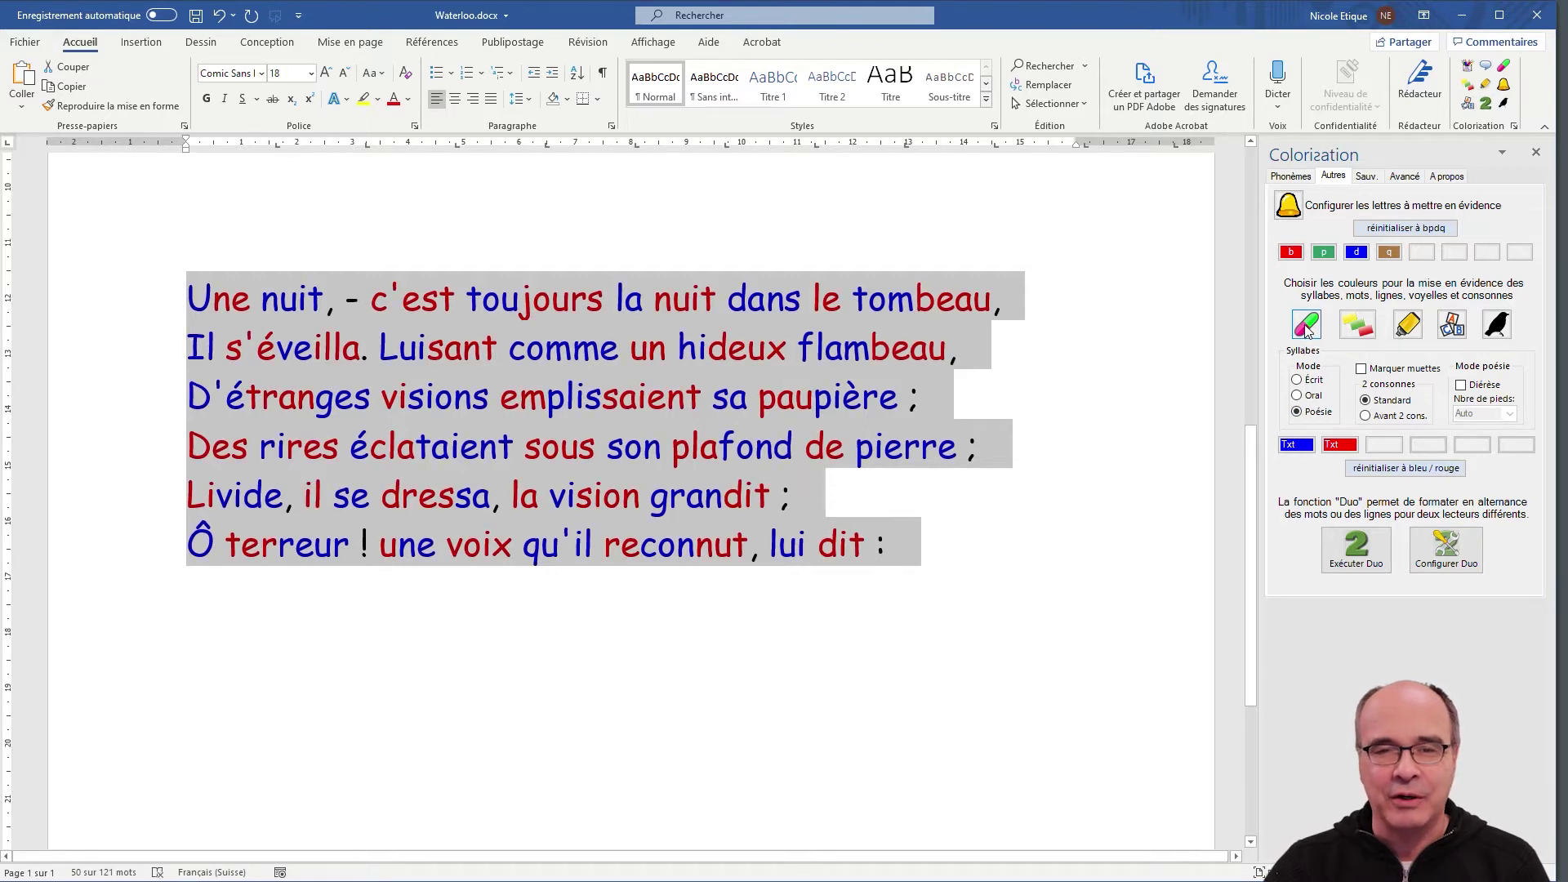
click(141, 408)
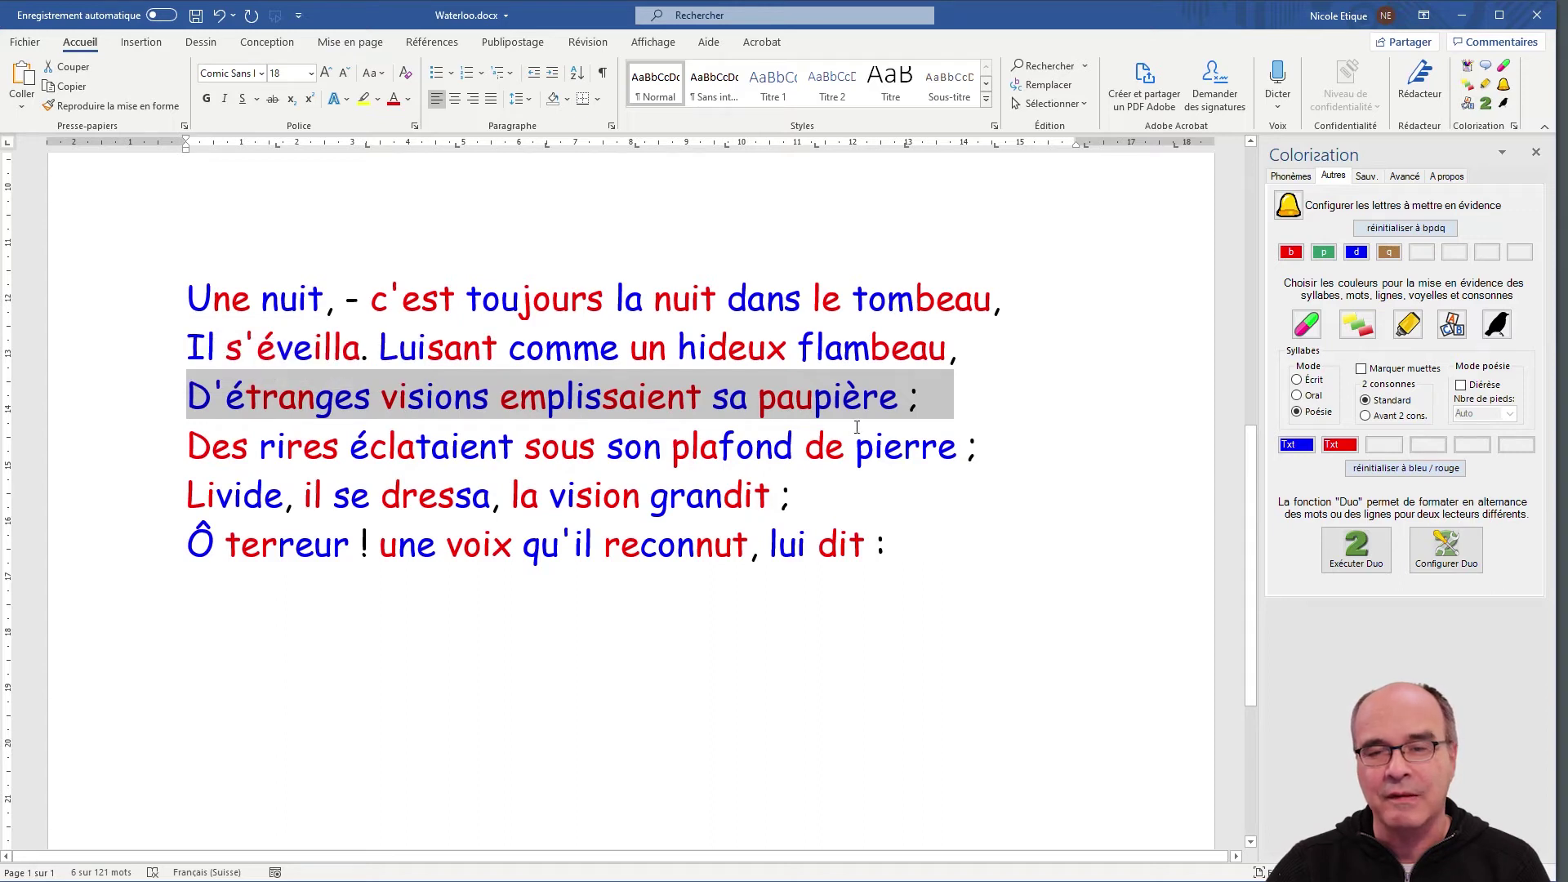
click(941, 404)
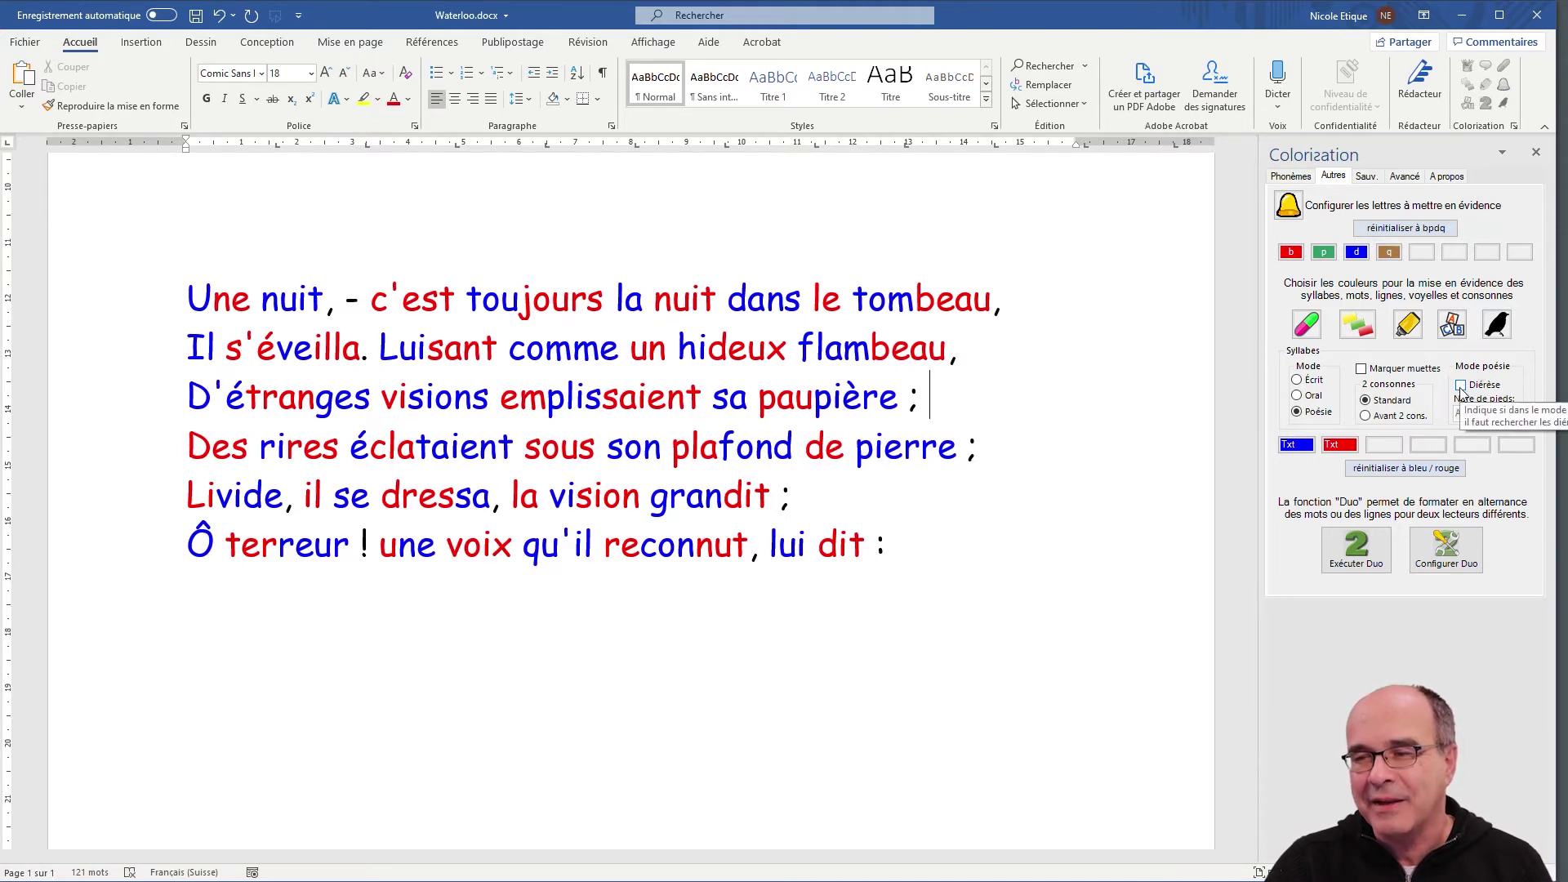
Enable Diérèse and recolour the syllables of the whole second stanza
click(1461, 386)
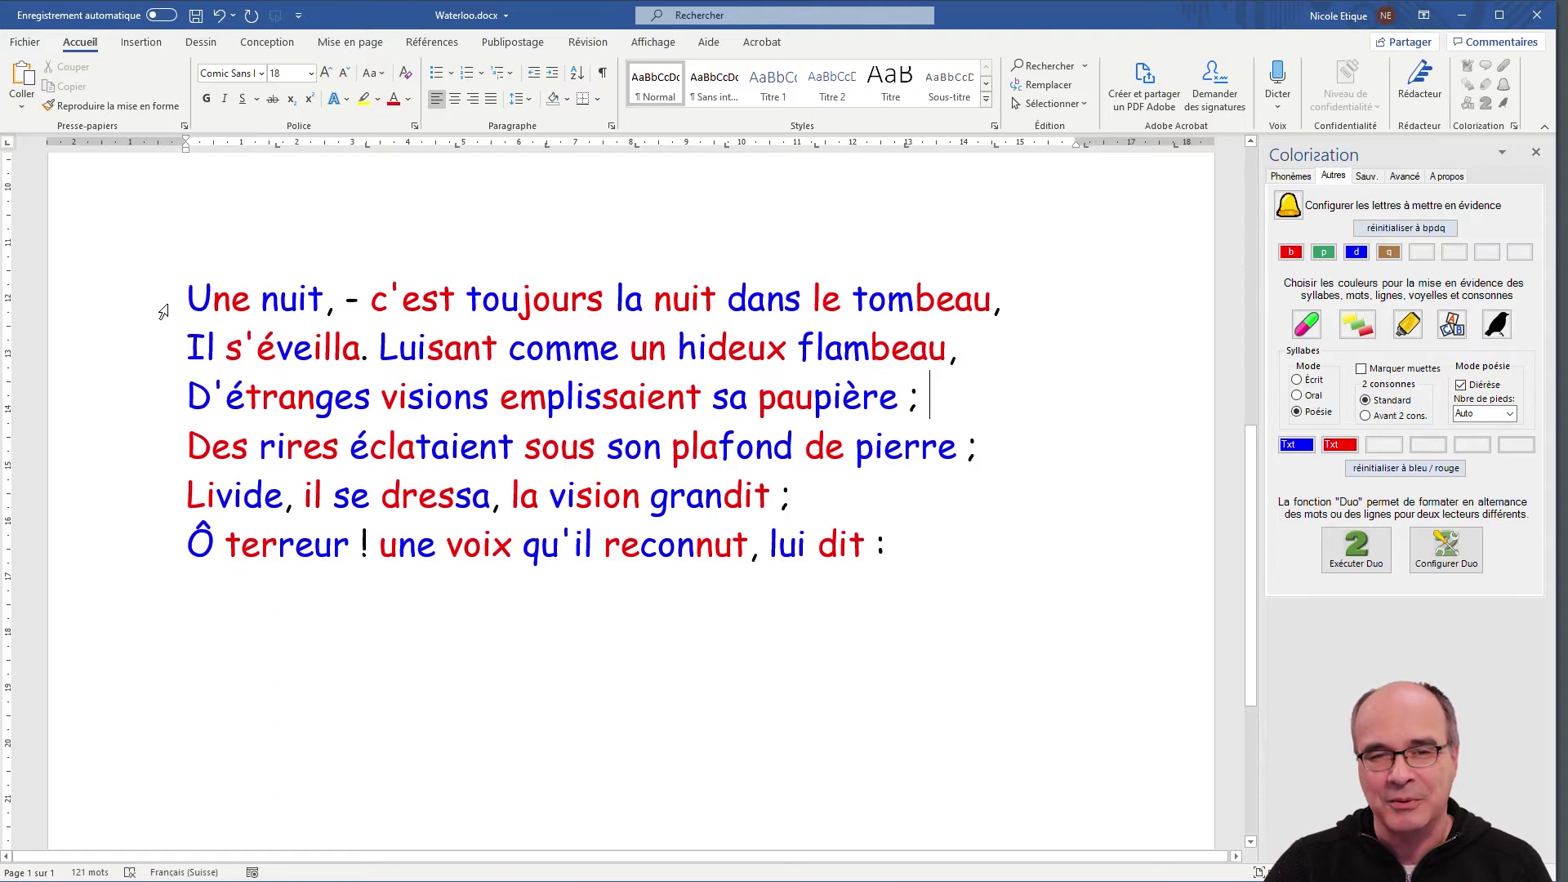
drag(163, 310, 208, 539)
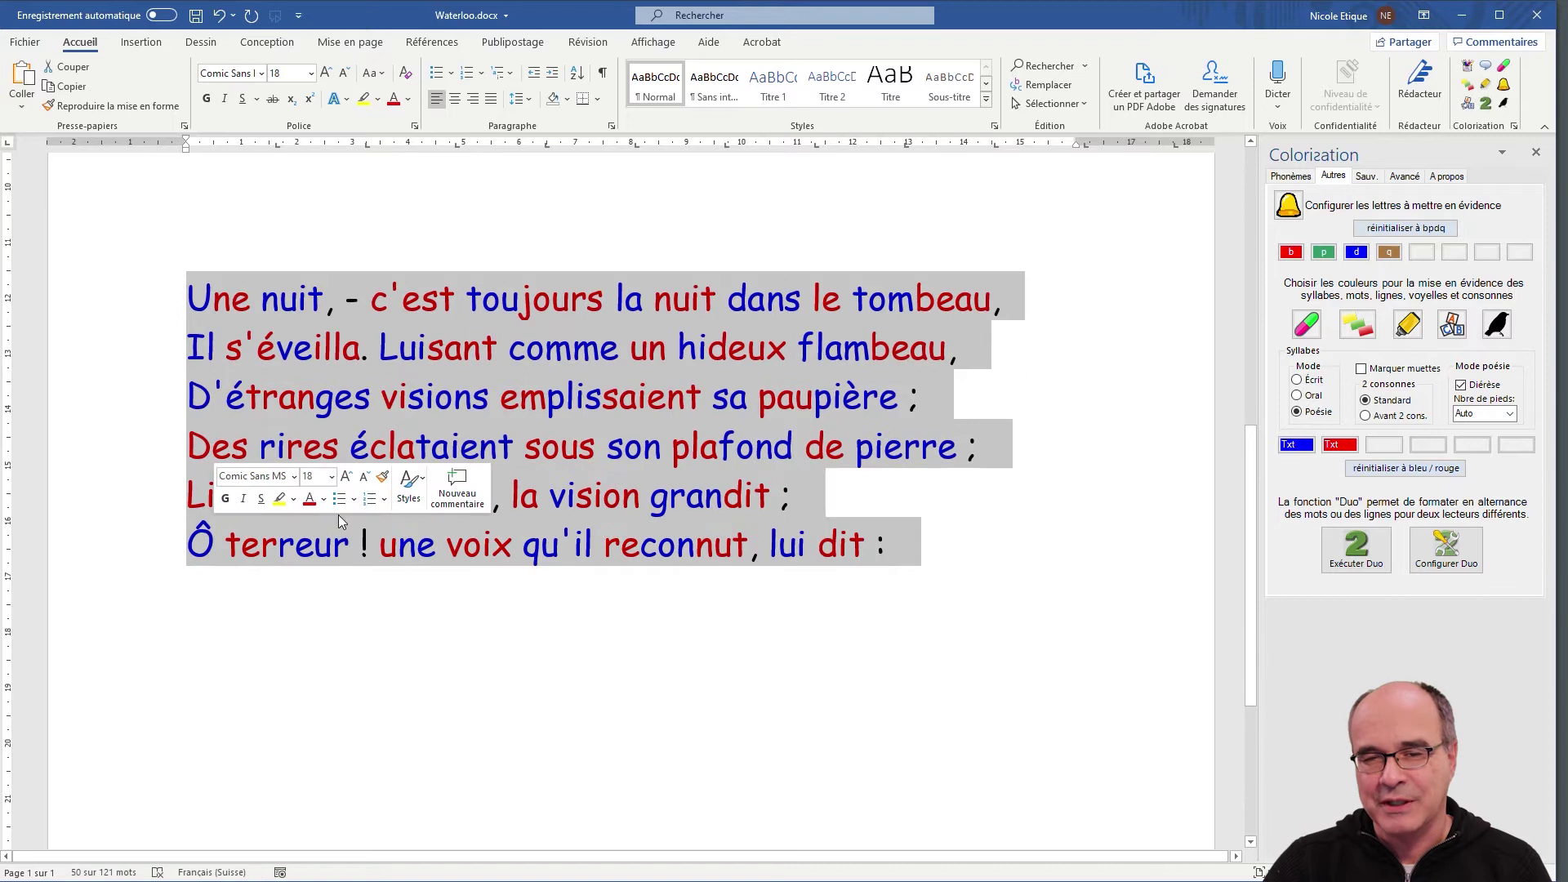
click(1308, 326)
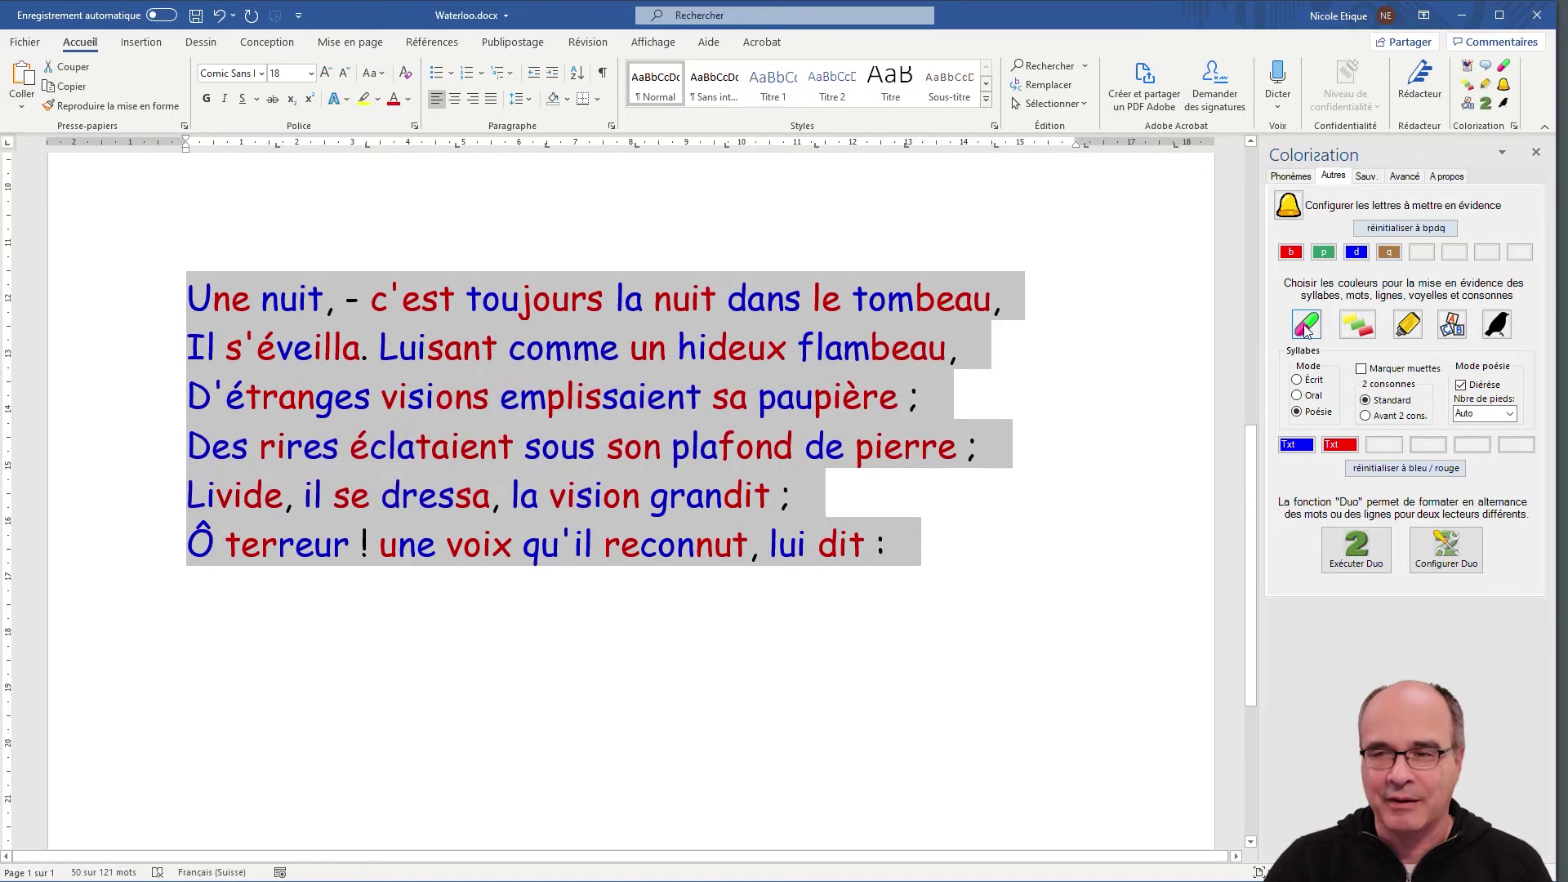
click(998, 545)
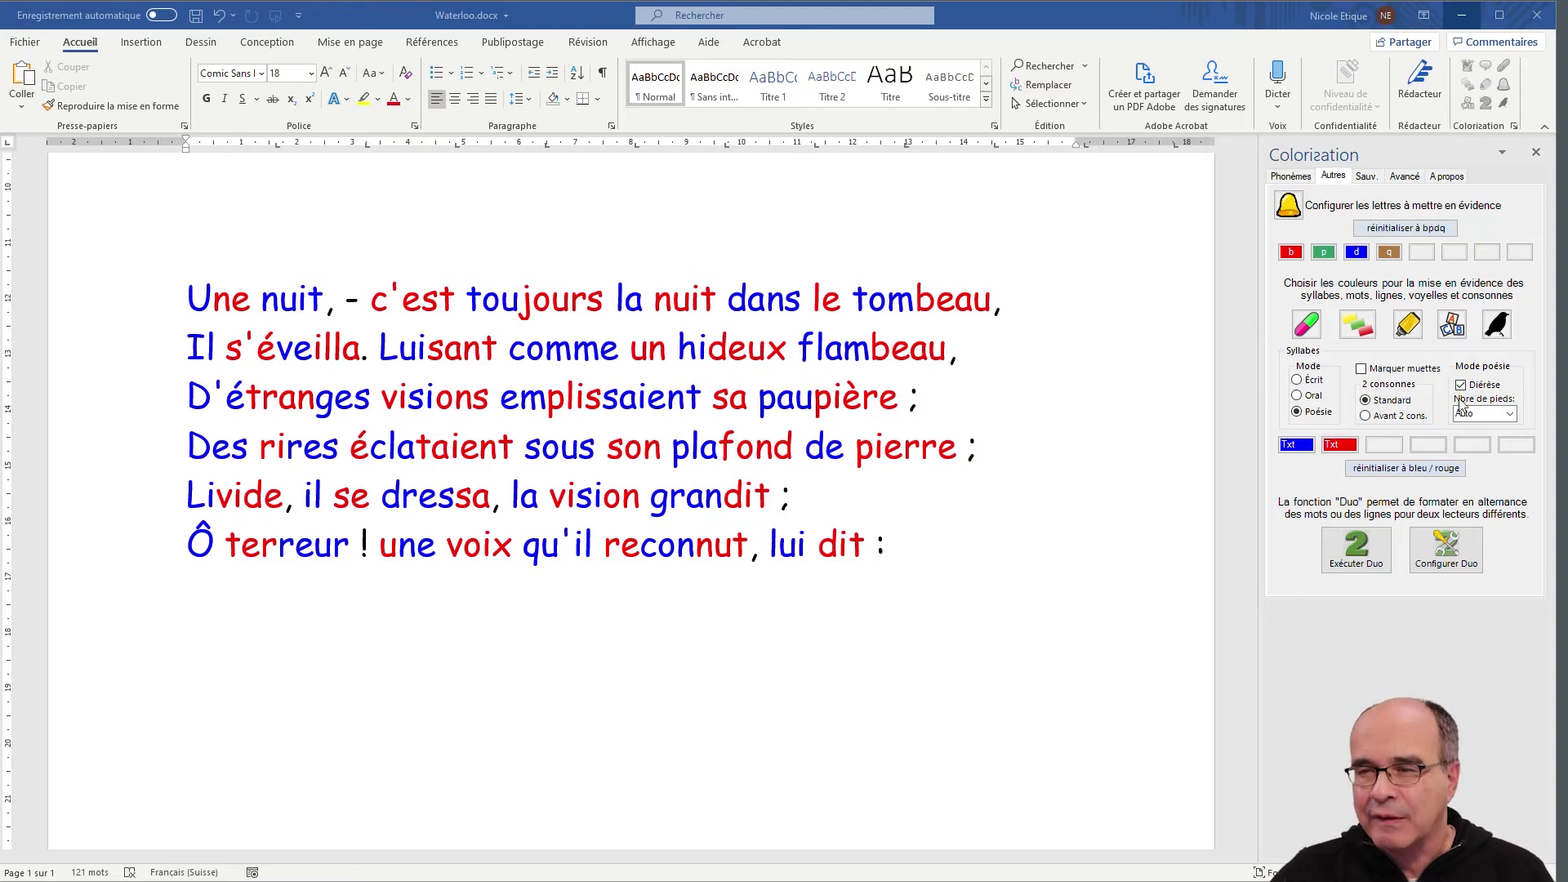
Keep the number of feet on Auto and recolour only the second stanza's third verse, "D'étranges visions emplissaient sa paupière"
click(1511, 415)
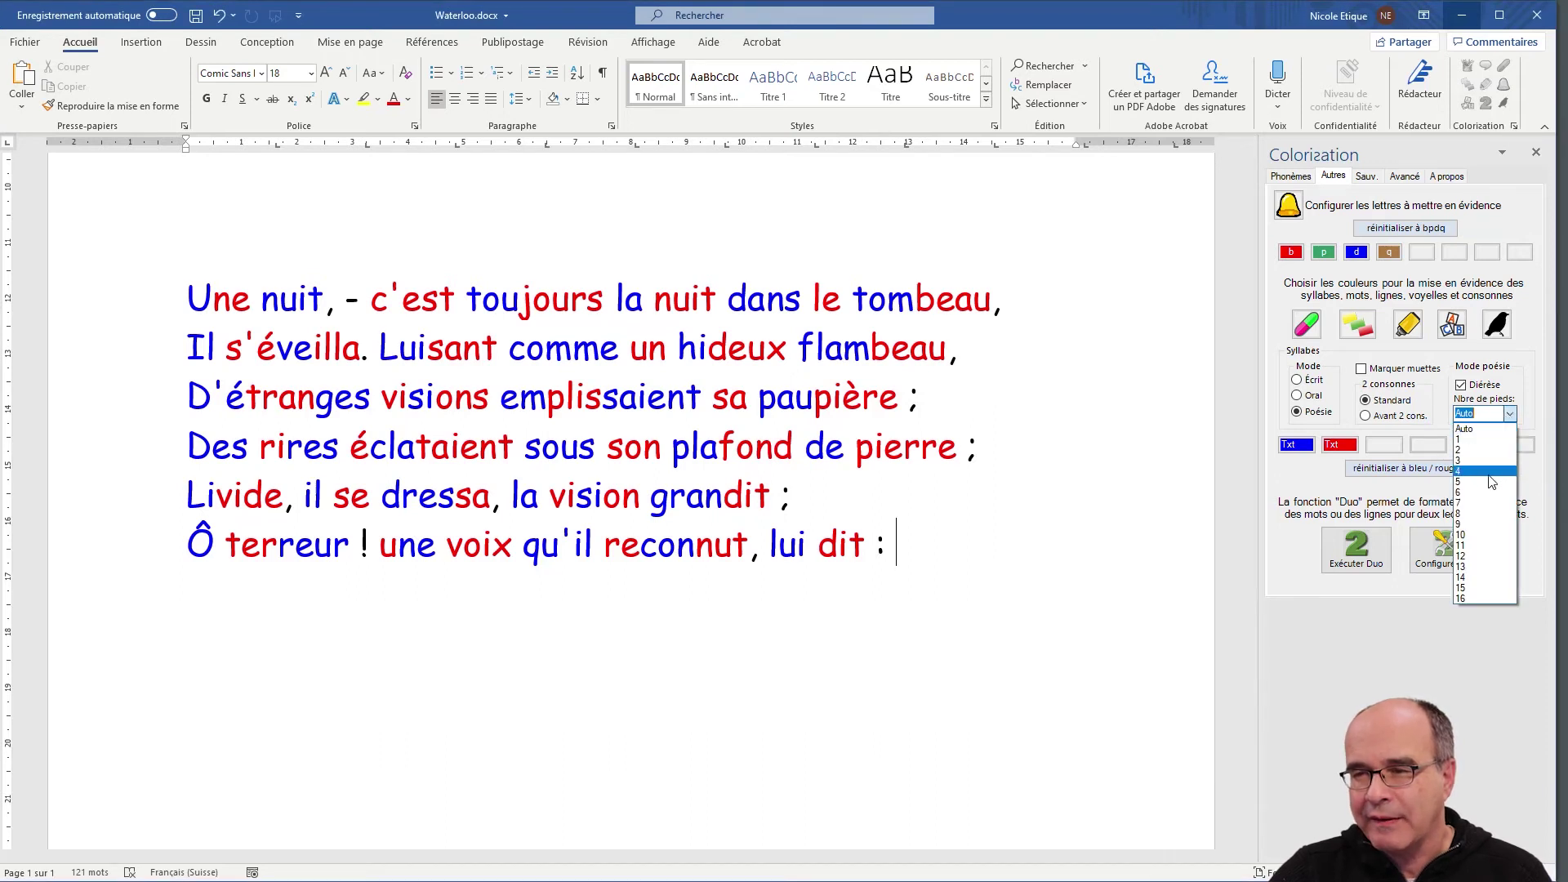
click(1482, 430)
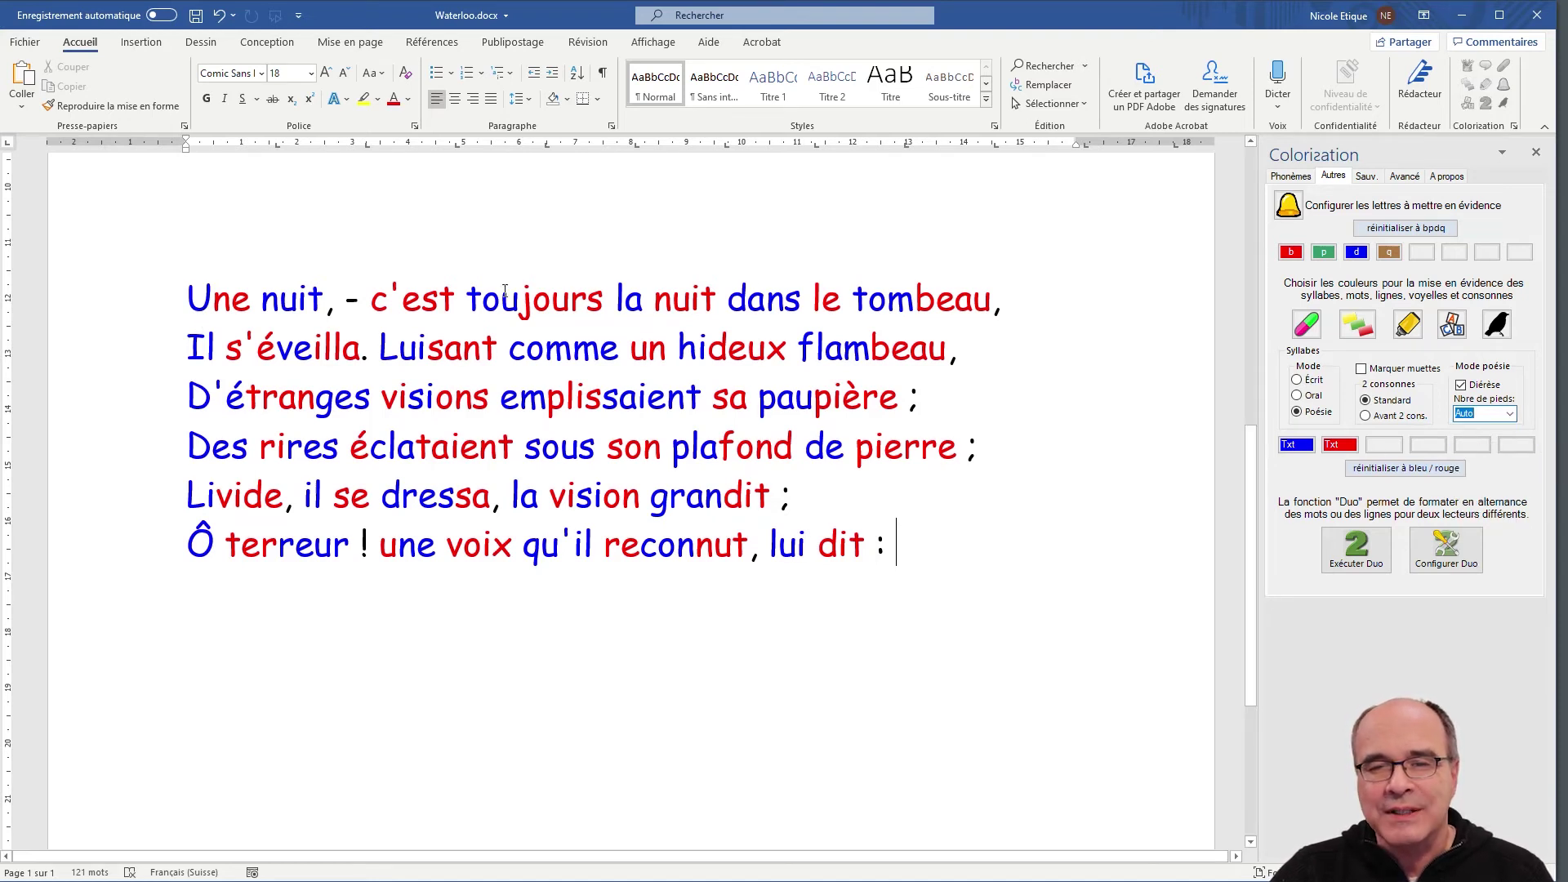
drag(139, 299, 134, 532)
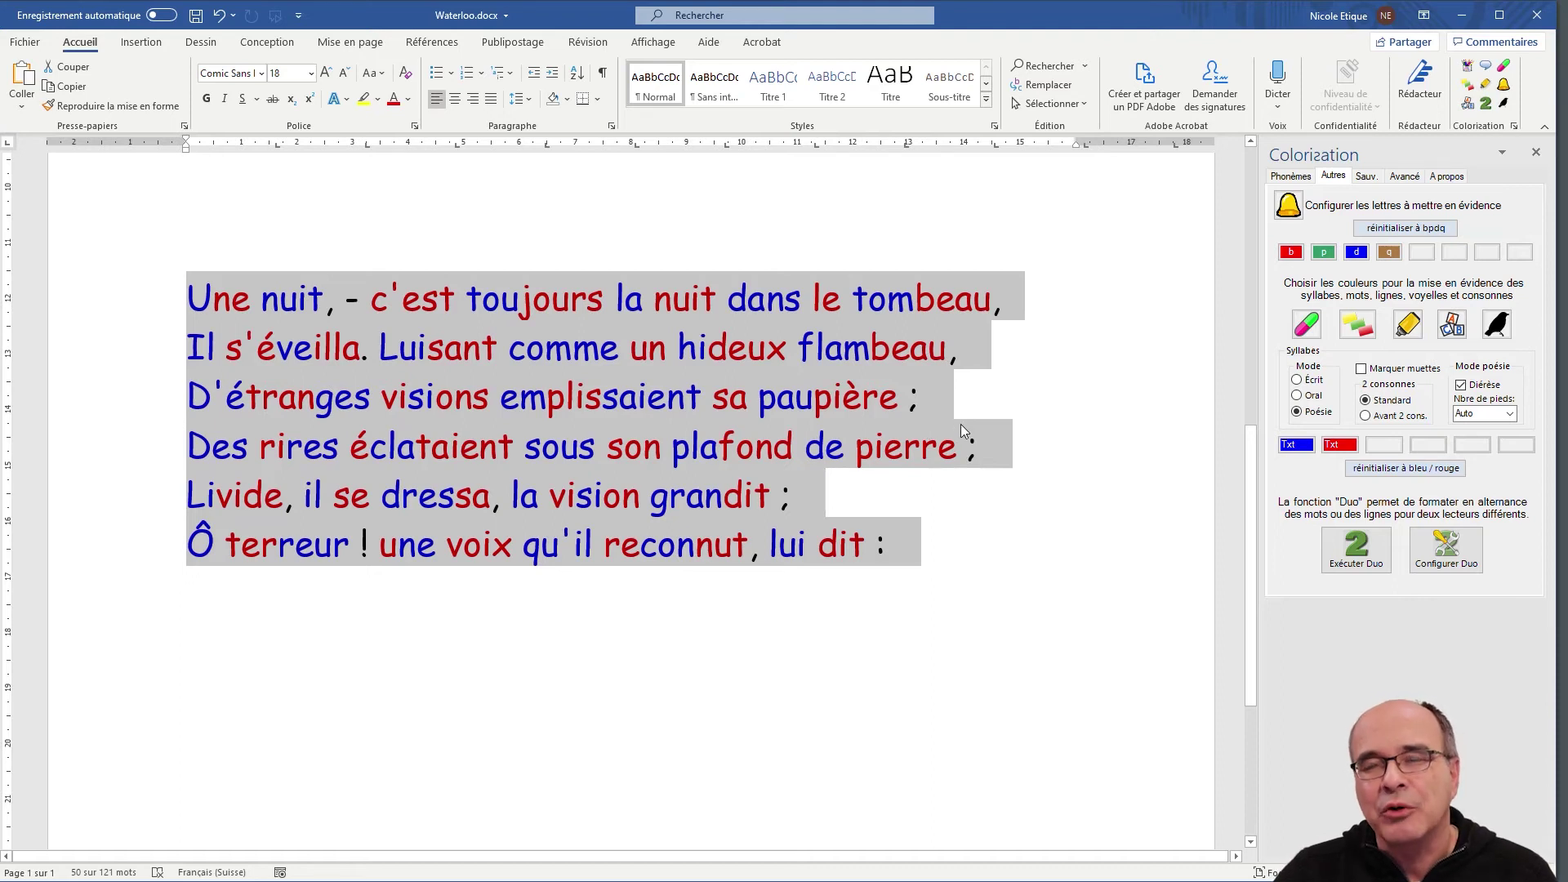
click(215, 349)
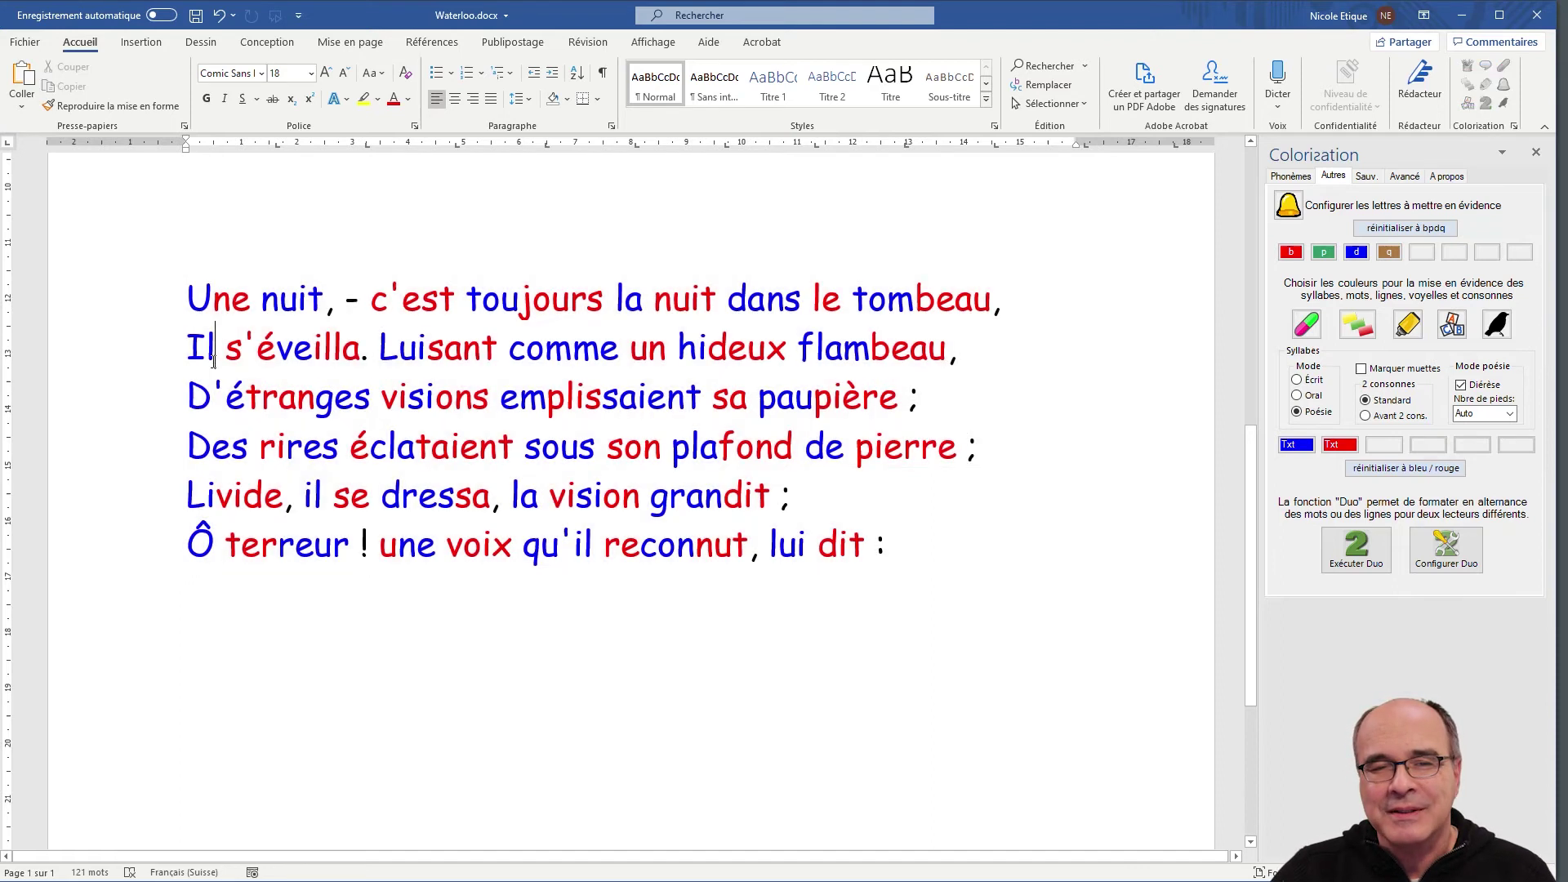
click(151, 394)
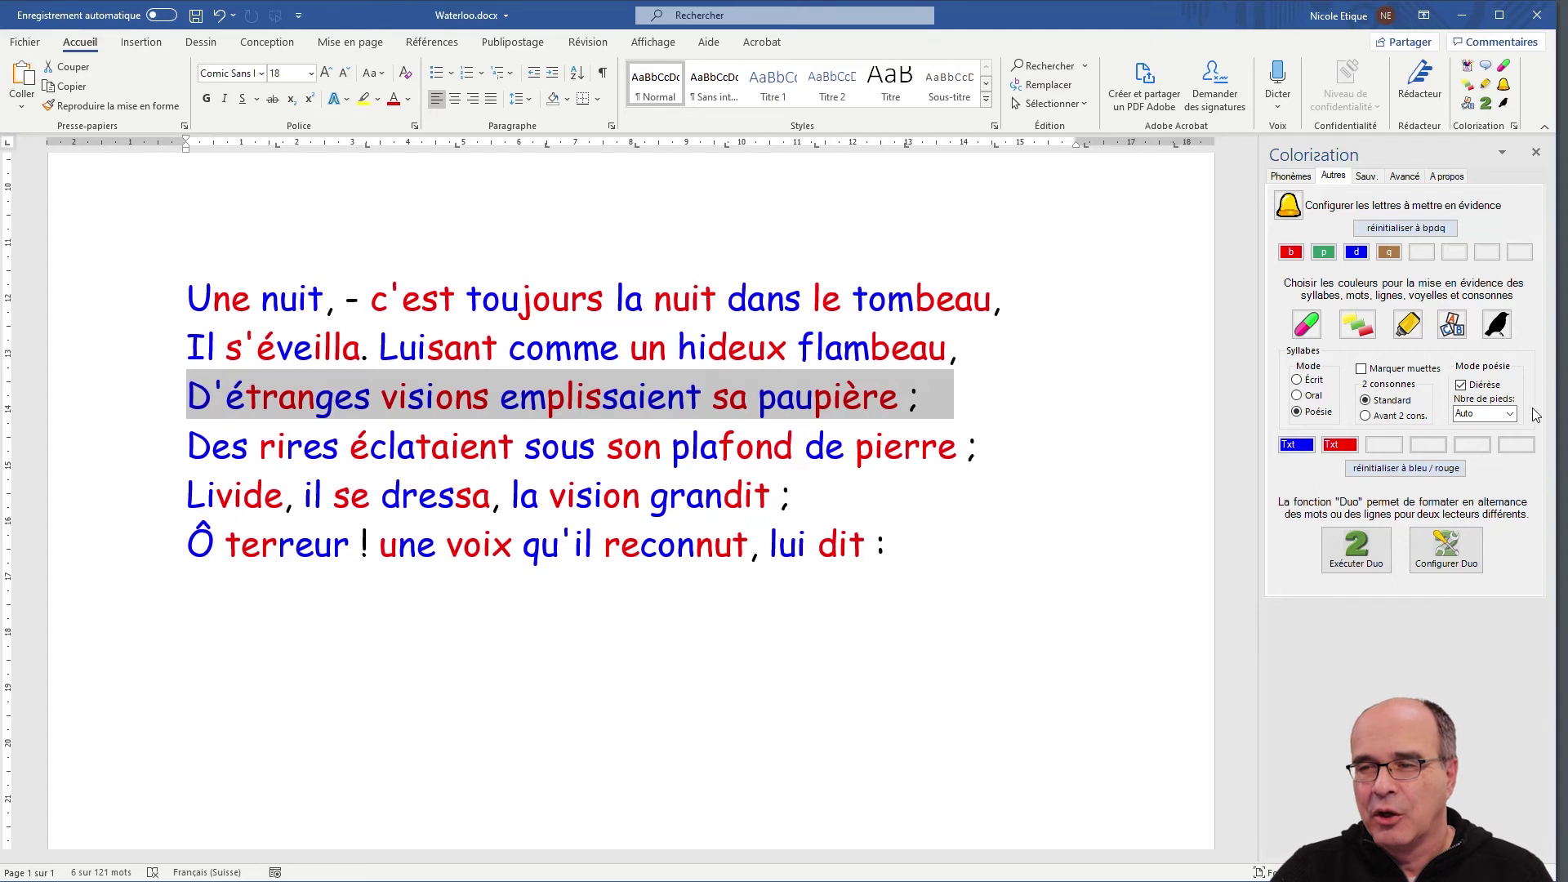
click(1307, 325)
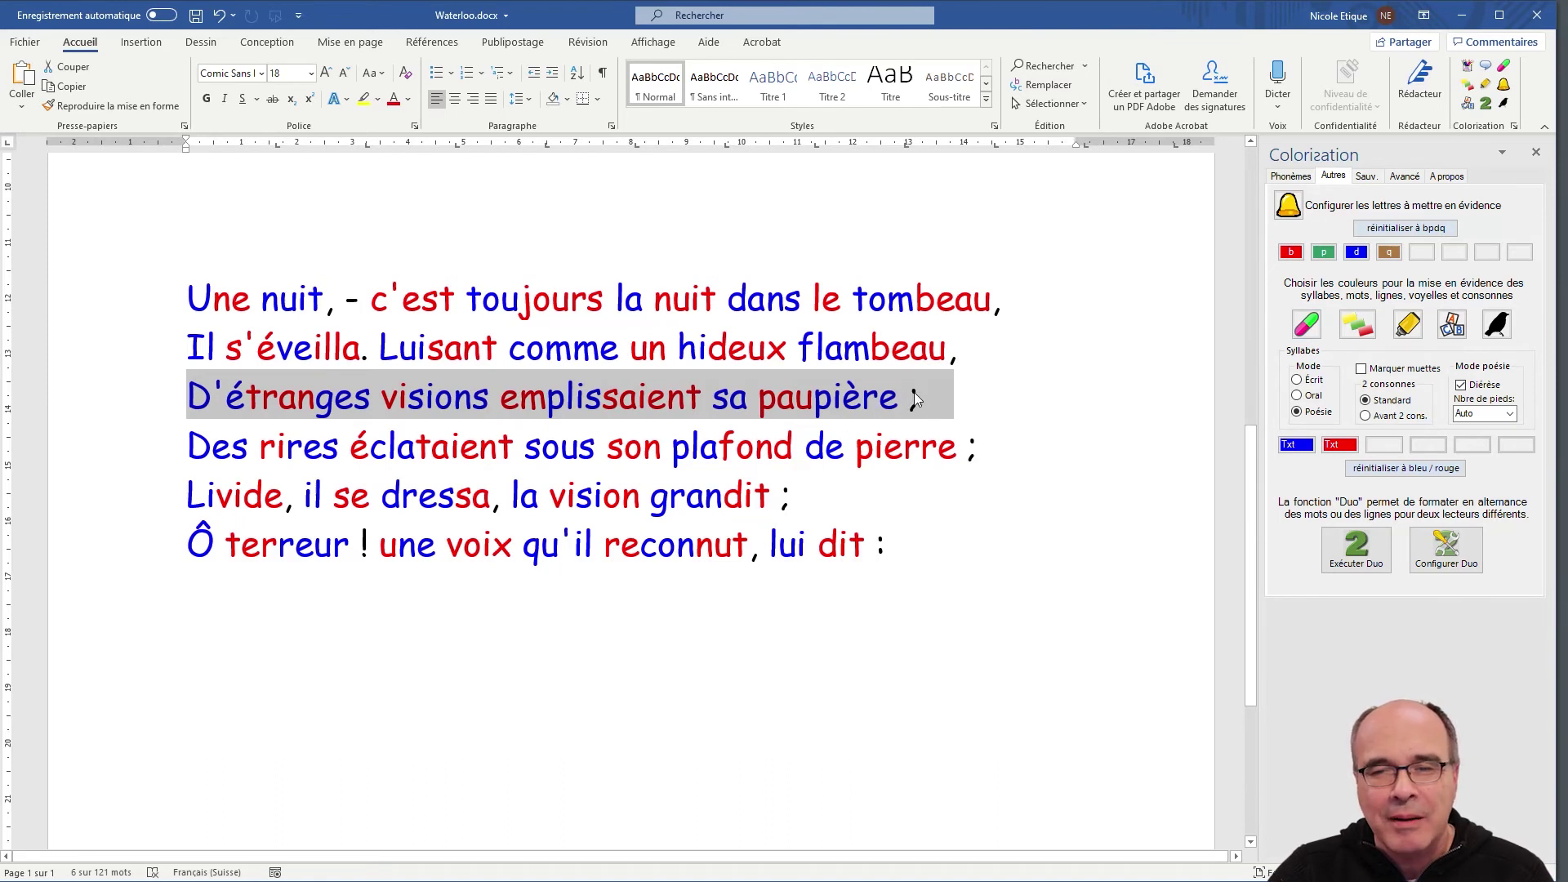
click(436, 400)
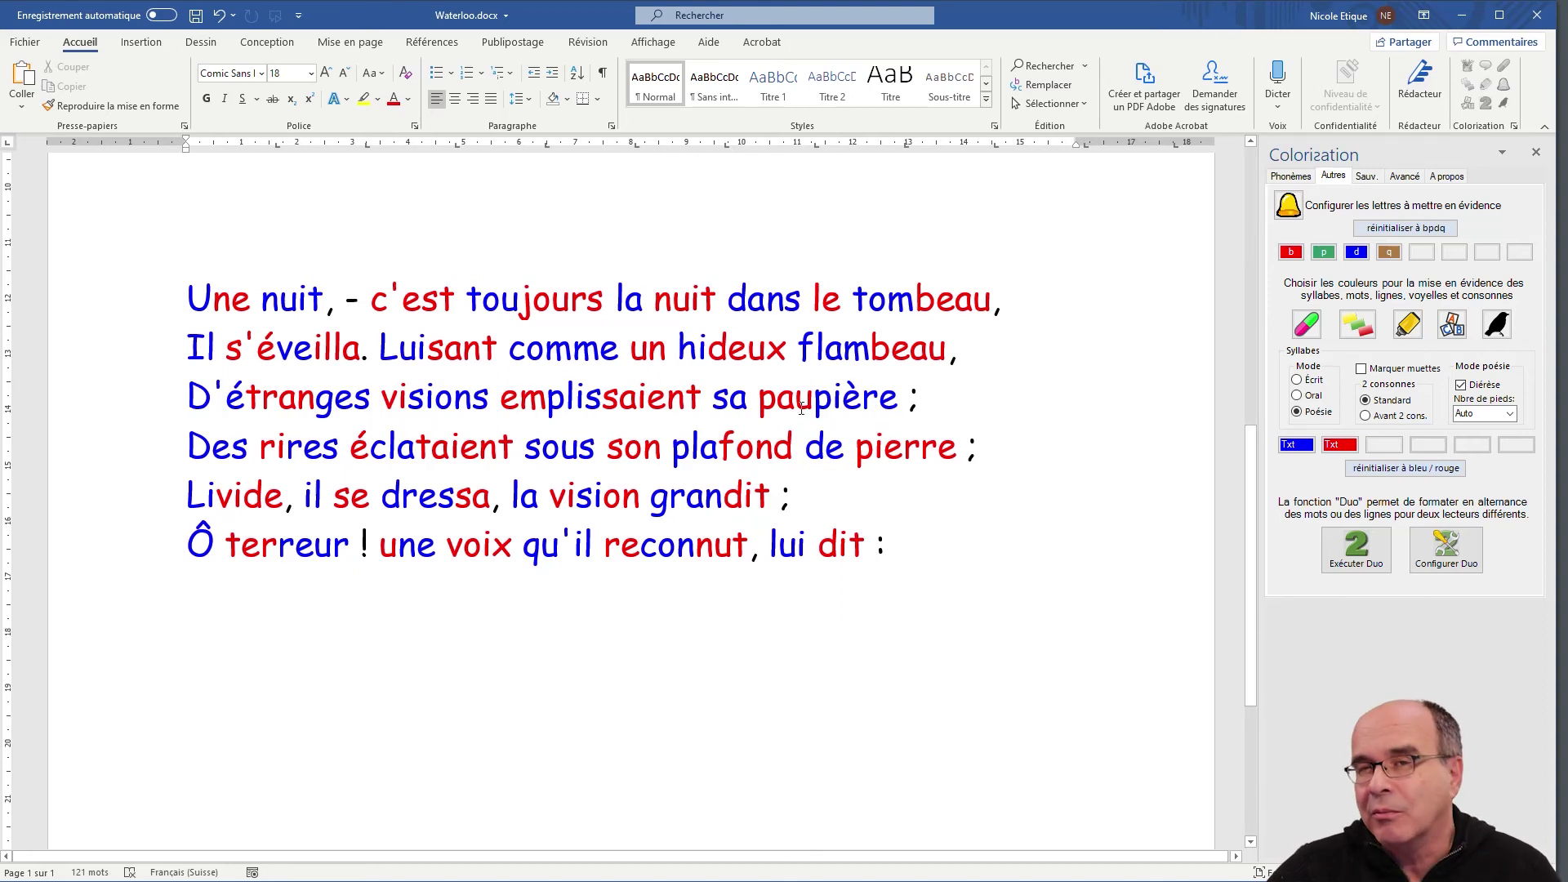
Set the number of feet to 12 and recolour the syllables of the second stanza's third verse
click(118, 407)
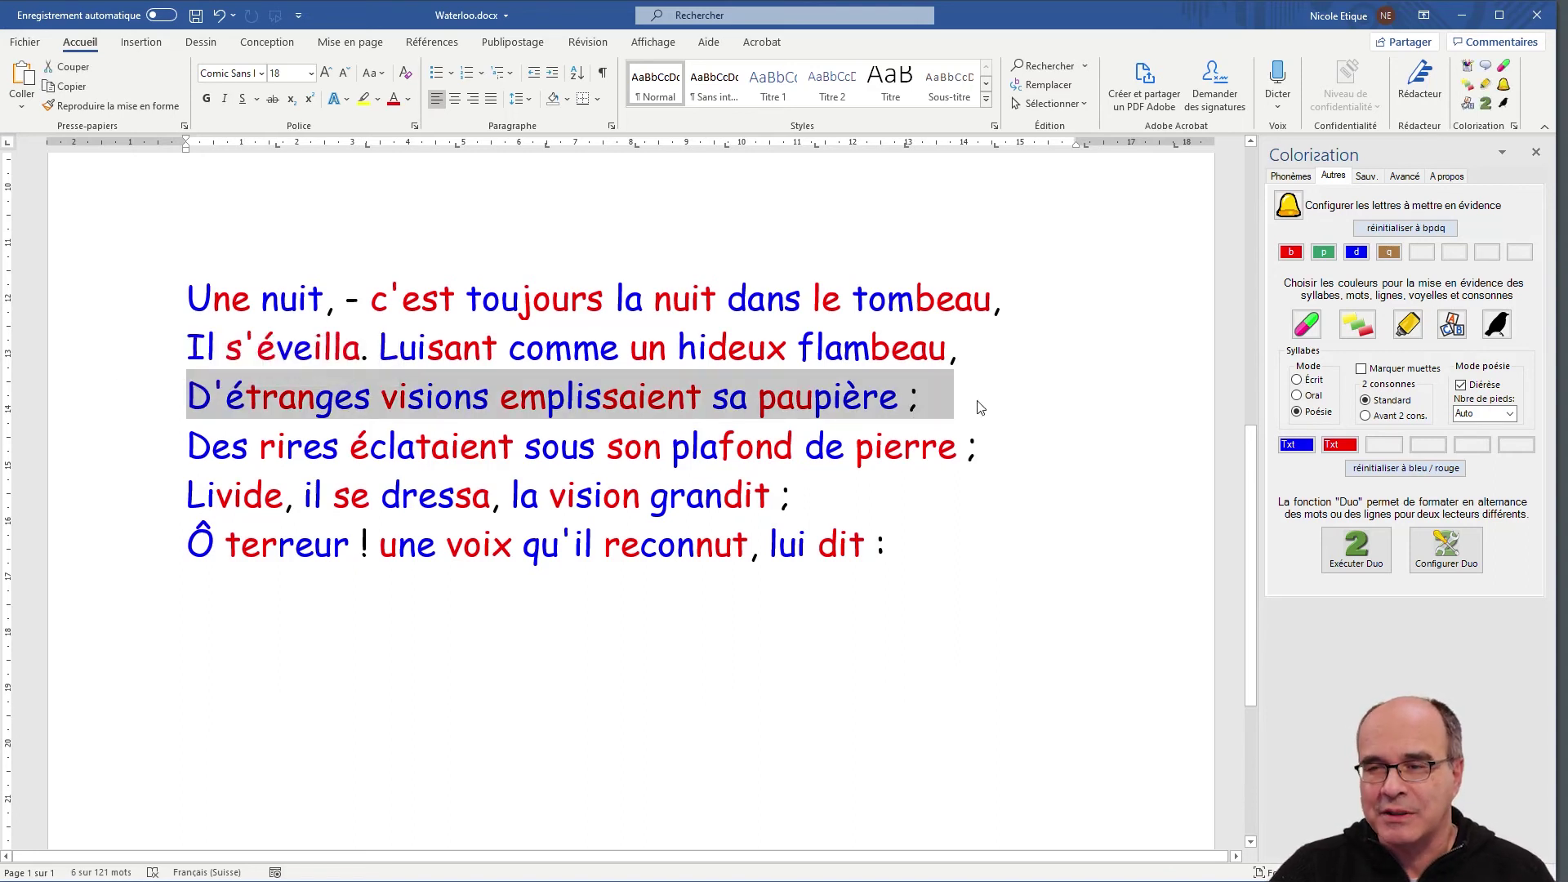
click(1510, 413)
click(1477, 555)
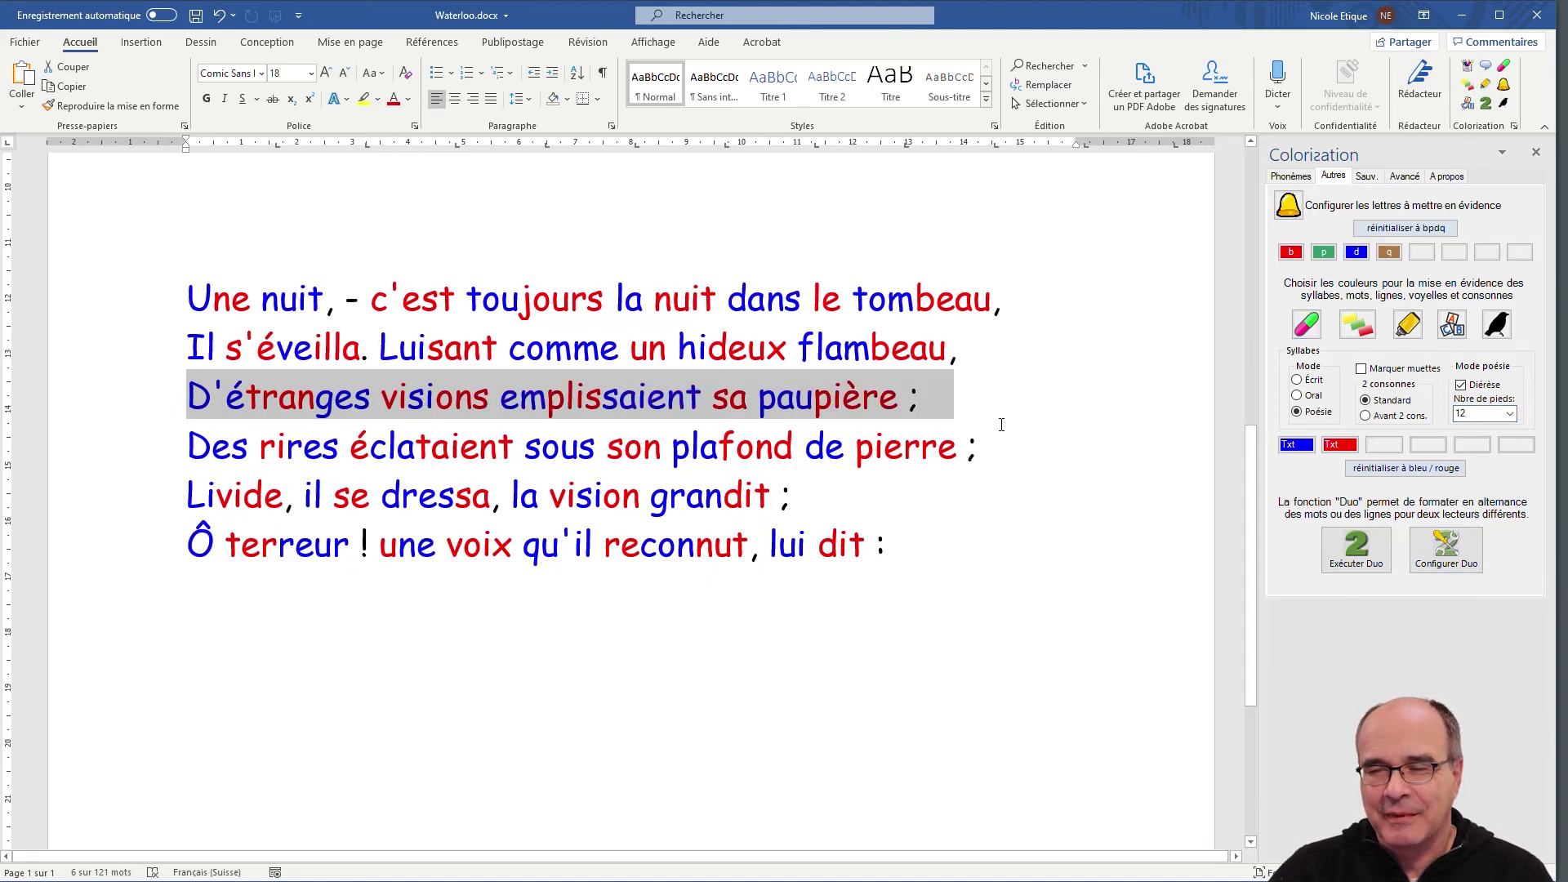
click(935, 397)
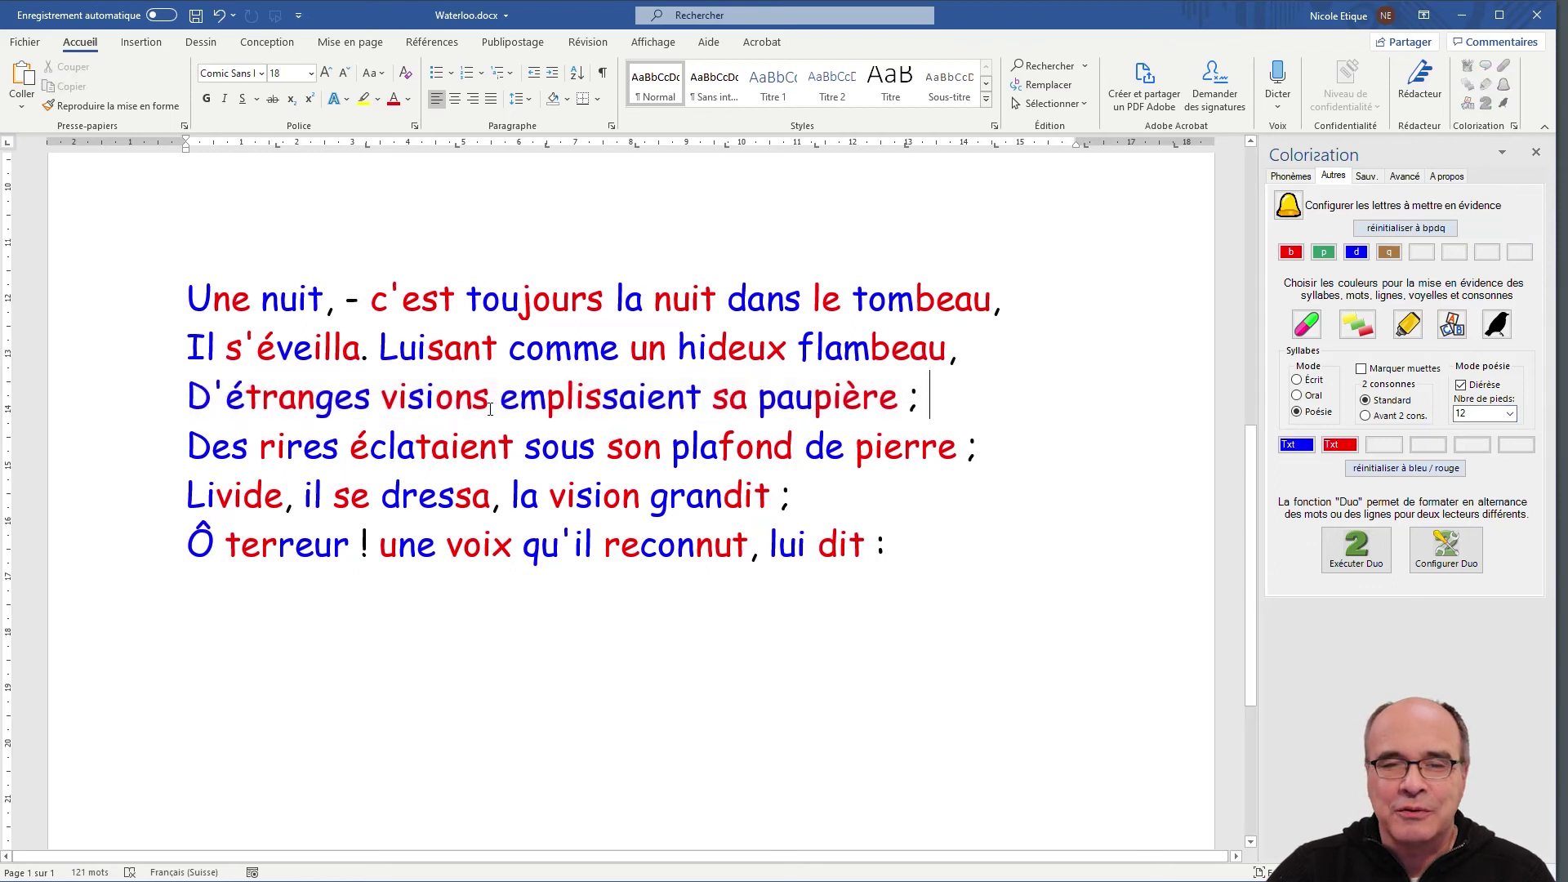
Set the number of feet back to Auto and select the whole second stanza
click(1509, 414)
click(1498, 431)
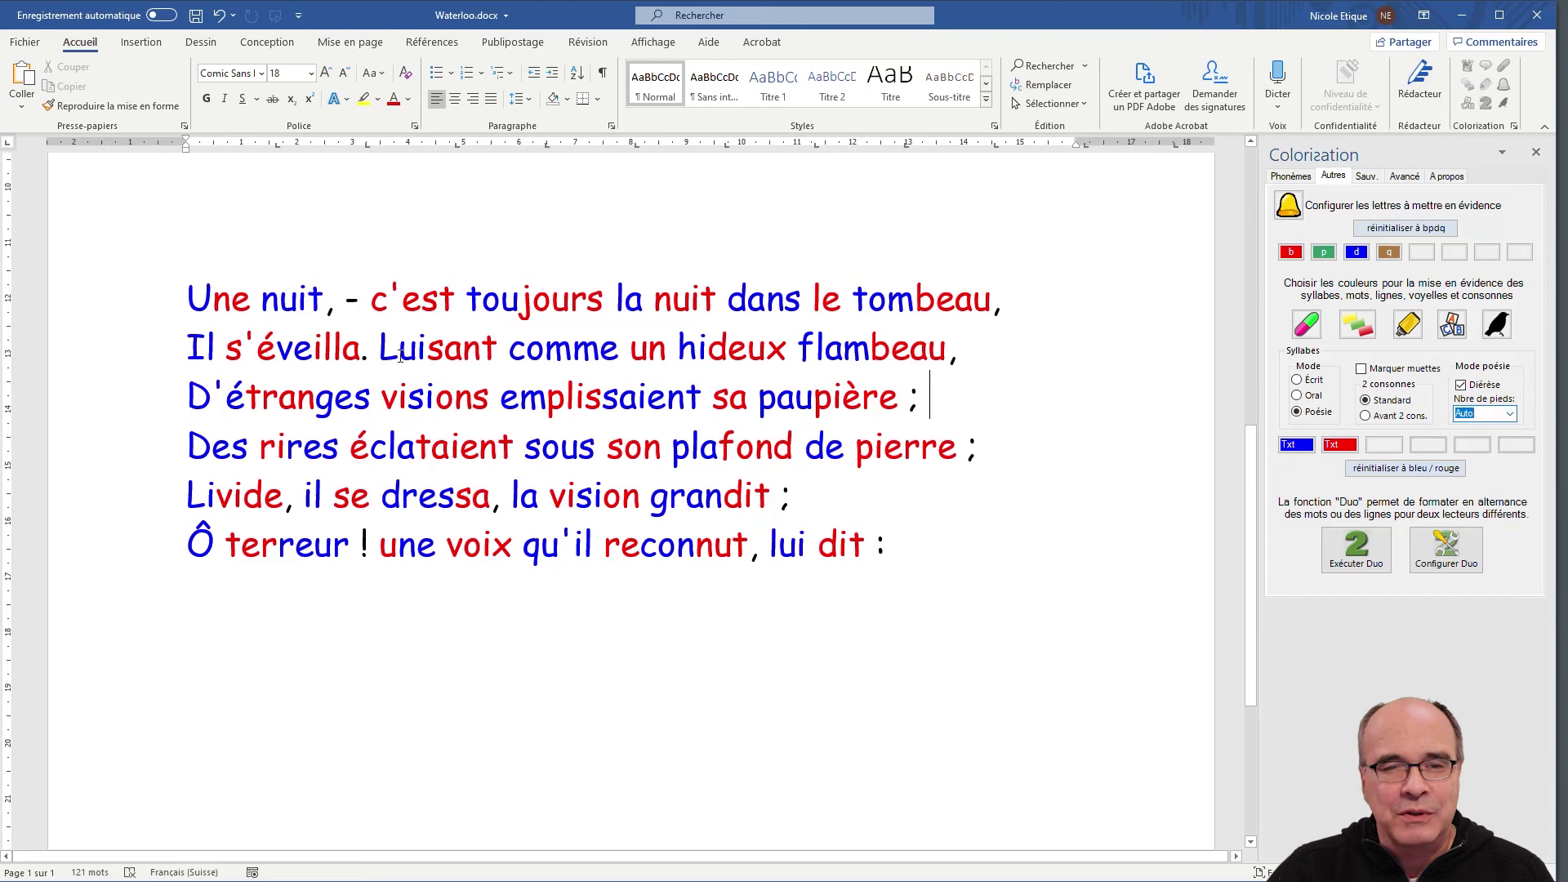
drag(149, 307, 133, 552)
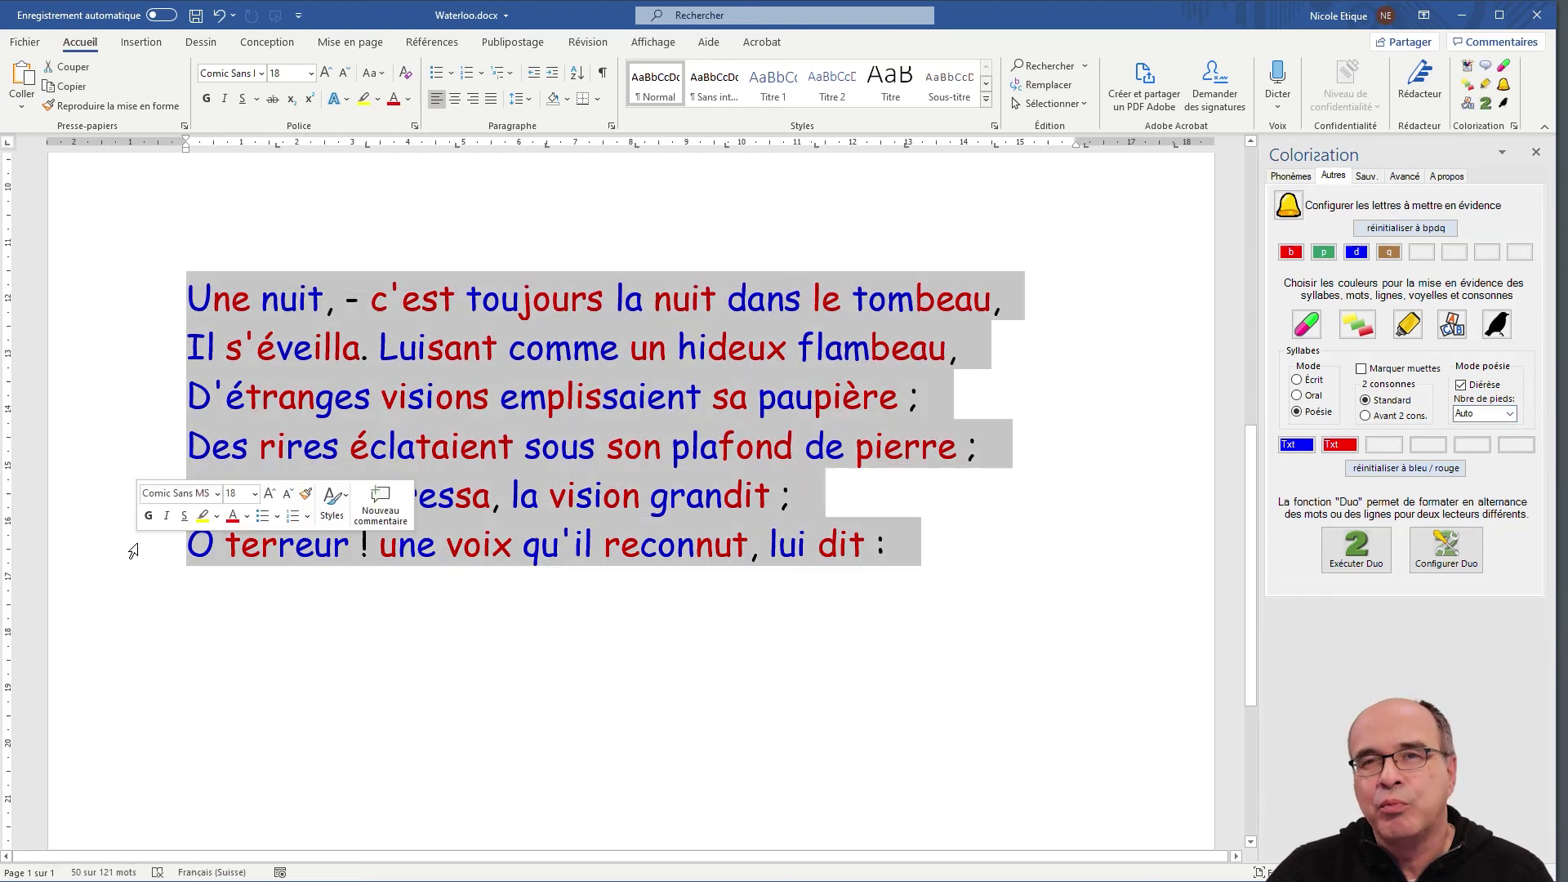